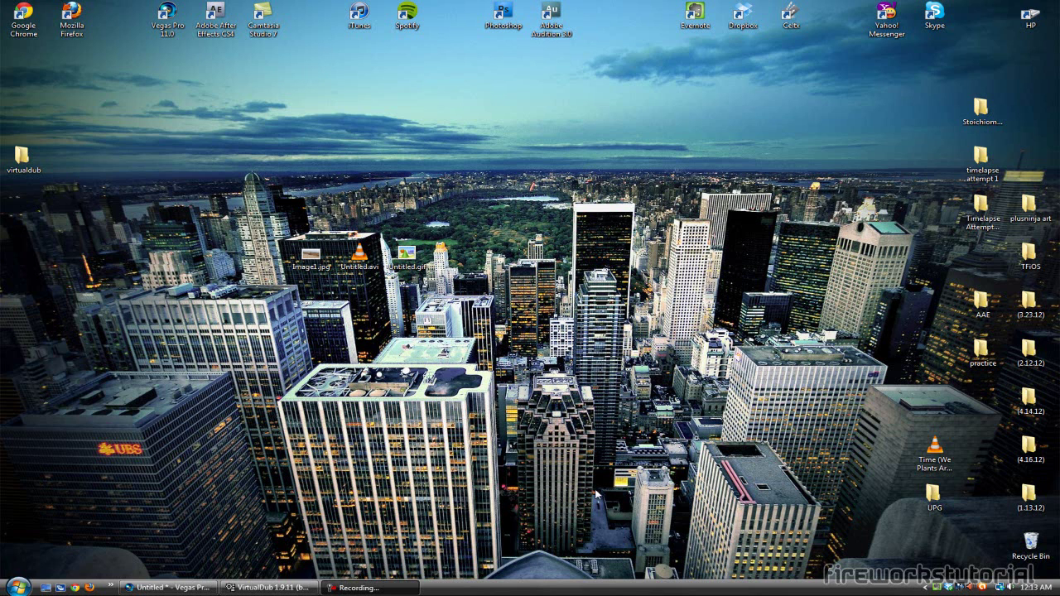
Step: Switch to the Vegas Pro project and drag MVI_3272.MOV from Project Media onto the timeline
left_click(167, 587)
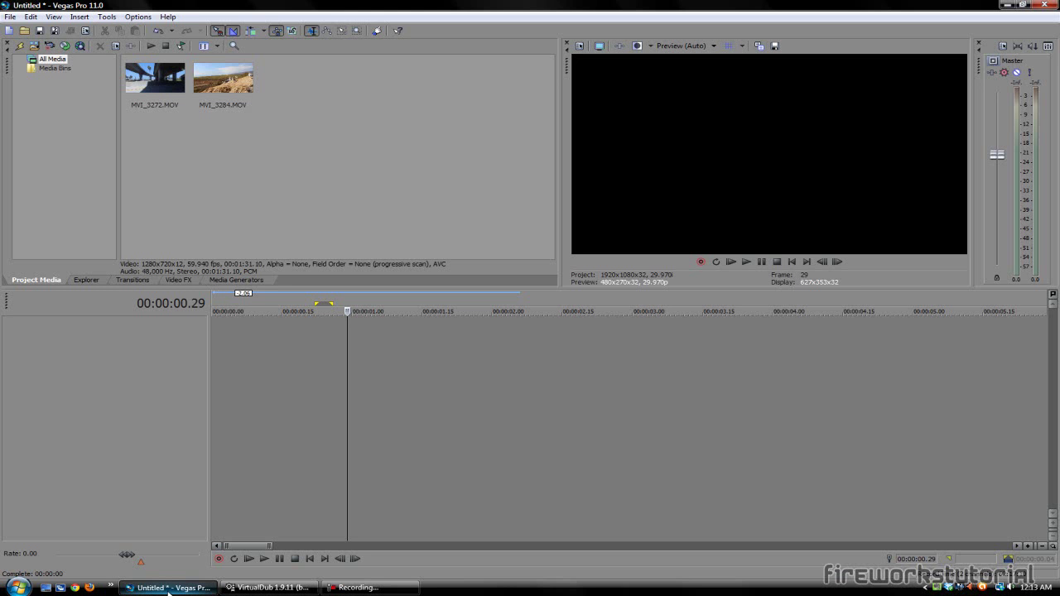
left_click(311, 560)
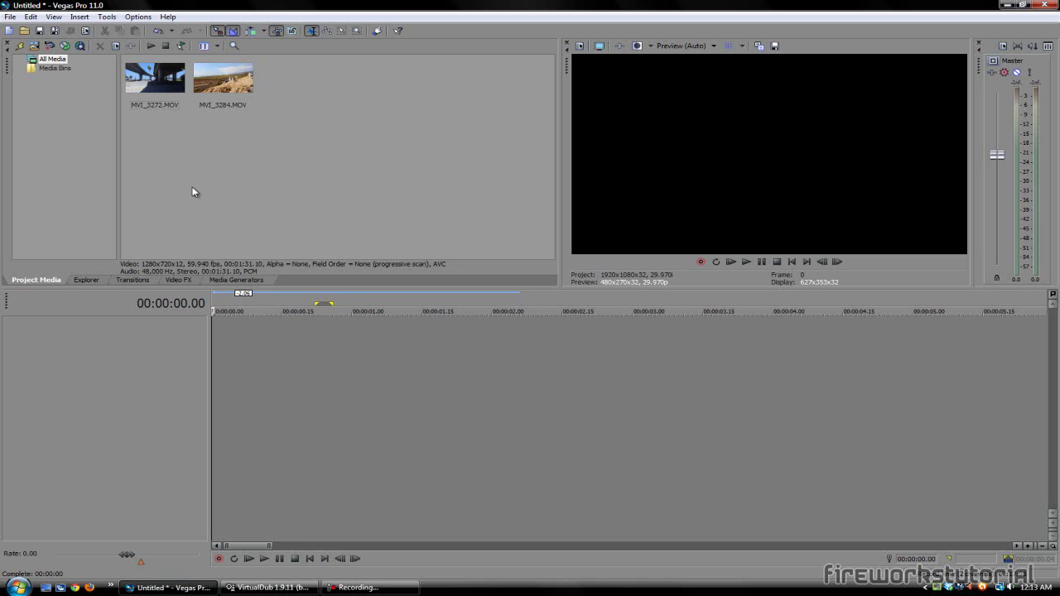
left_click(155, 92)
left_click(243, 186)
left_click_drag(156, 97, 255, 199)
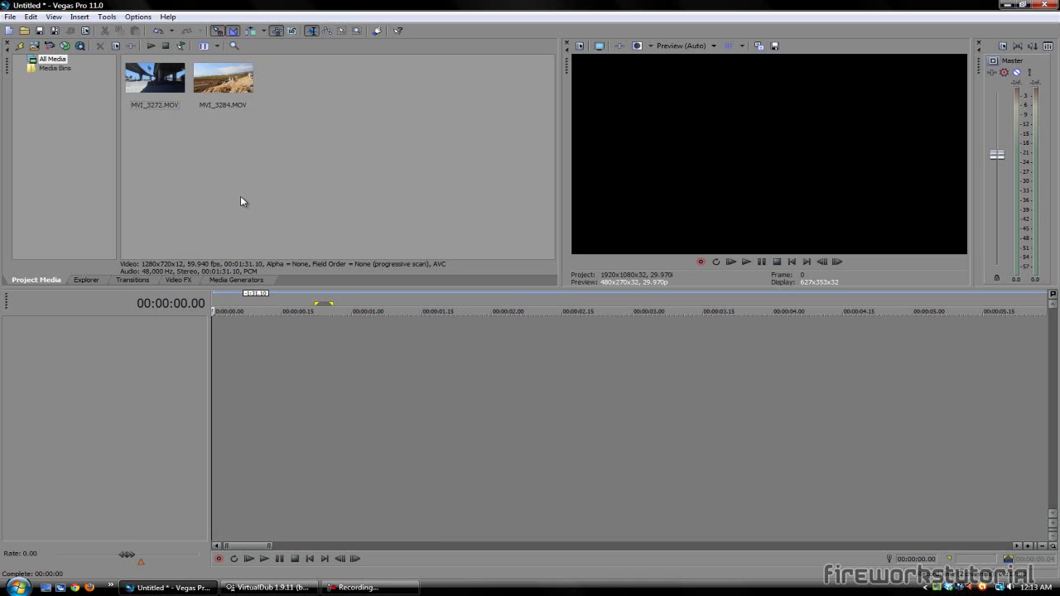
left_click_drag(149, 86, 224, 356)
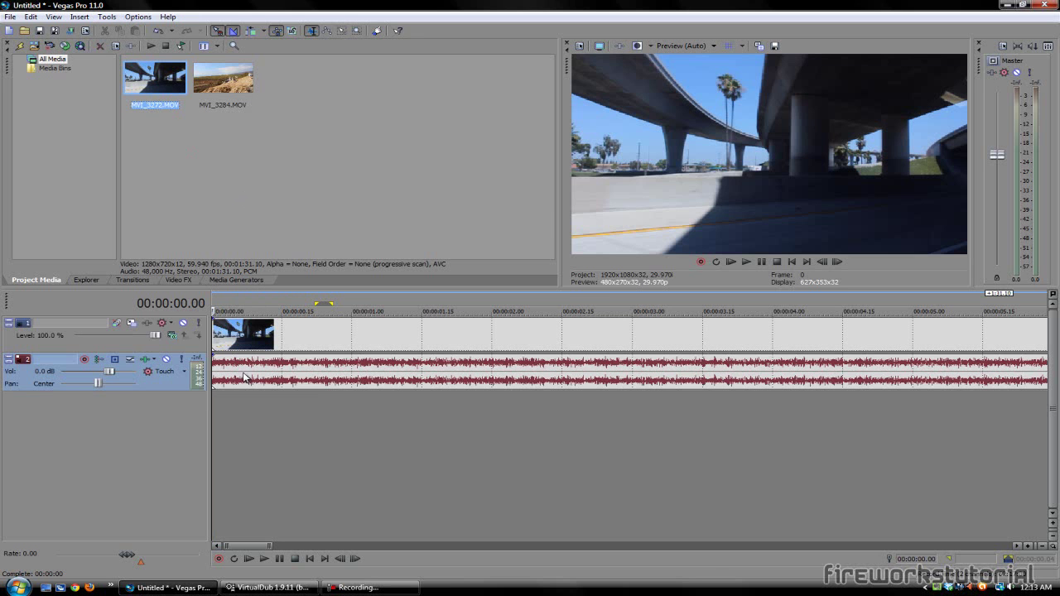
Step: Scrub the freeway clip MVI_3272.MOV, checking frames between about 1 and 4 seconds
left_click(396, 422)
left_click(511, 420)
left_click(623, 416)
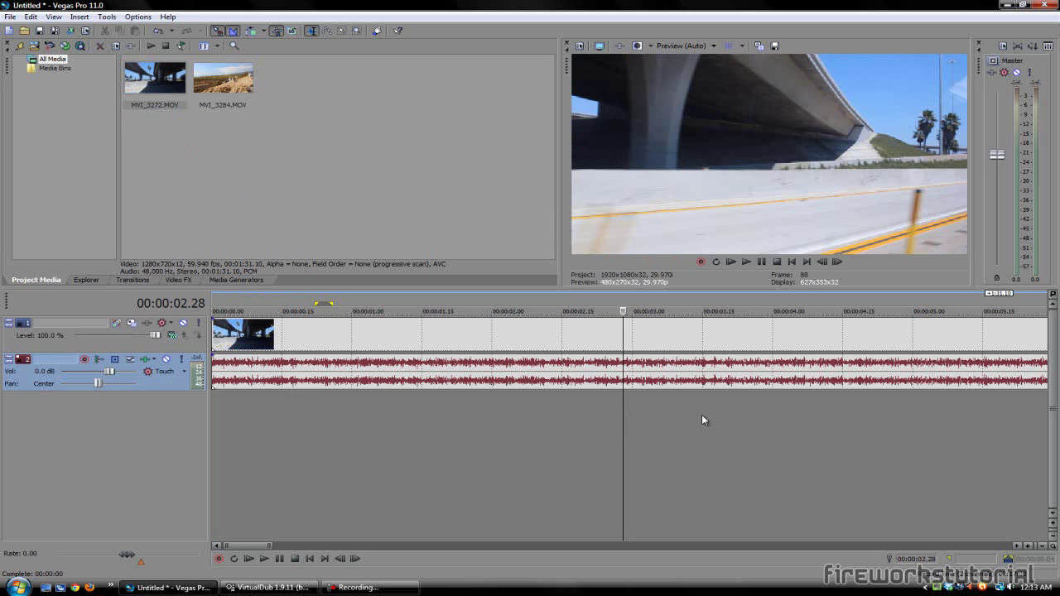
left_click(838, 436)
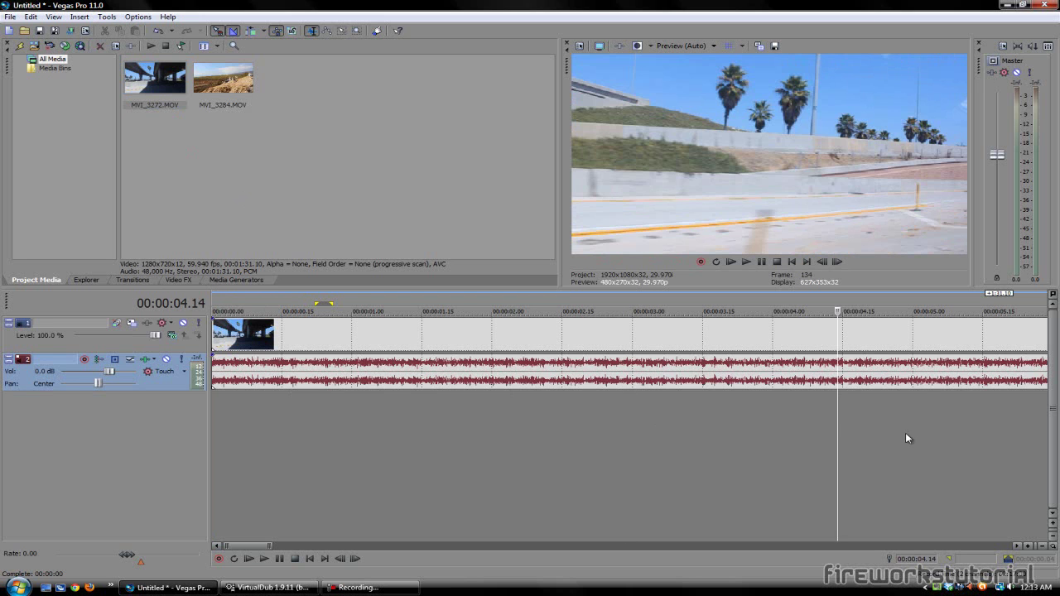
left_click(932, 433)
left_click(968, 429)
left_click(412, 439)
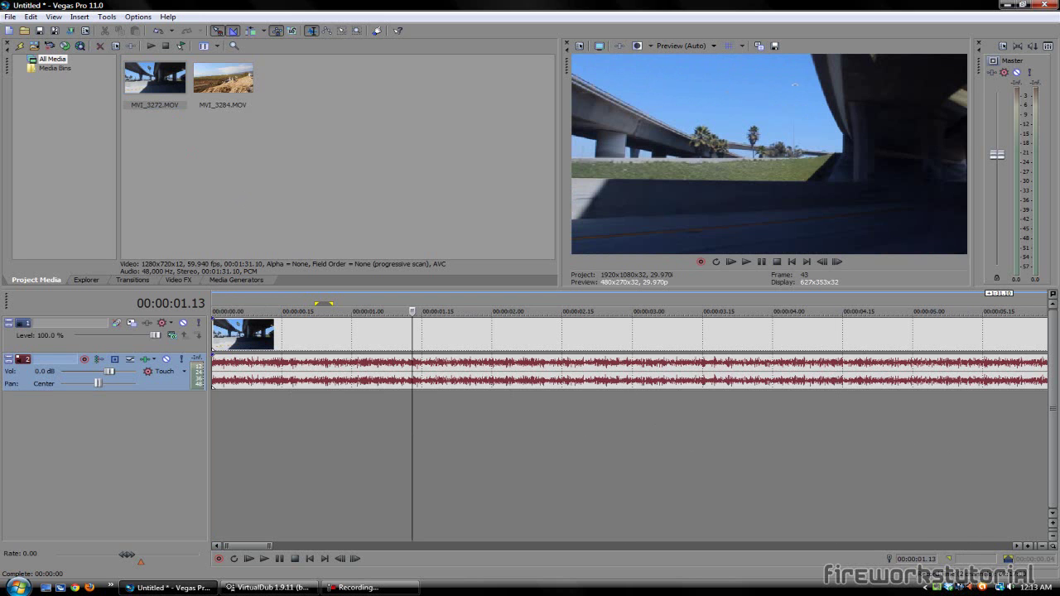
Step: Play the freeway clip from the start, then delete it from the timeline
left_click(1014, 587)
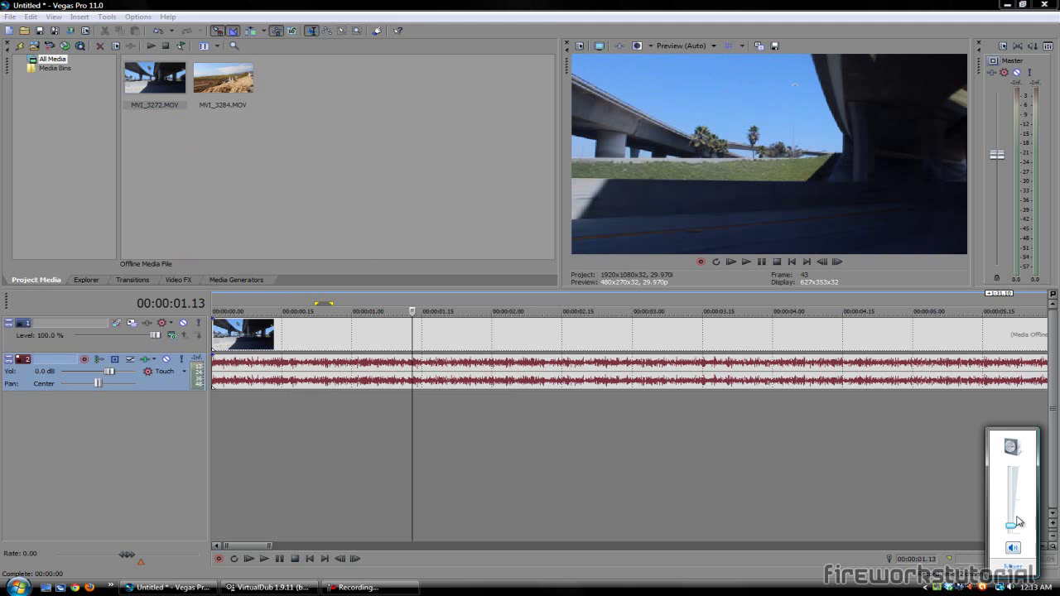
left_click(296, 448)
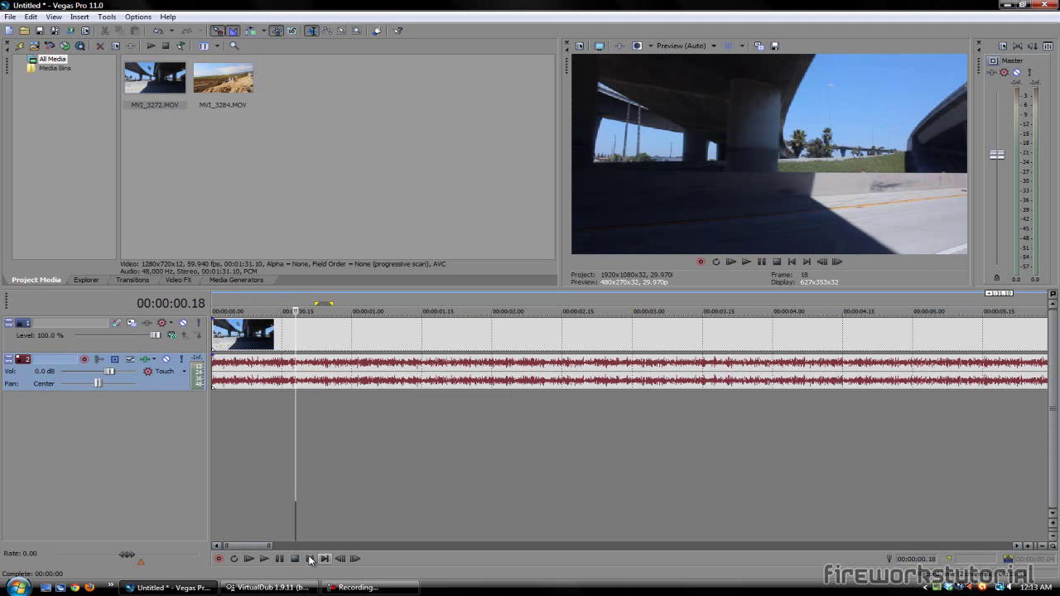
left_click(310, 560)
key("space")
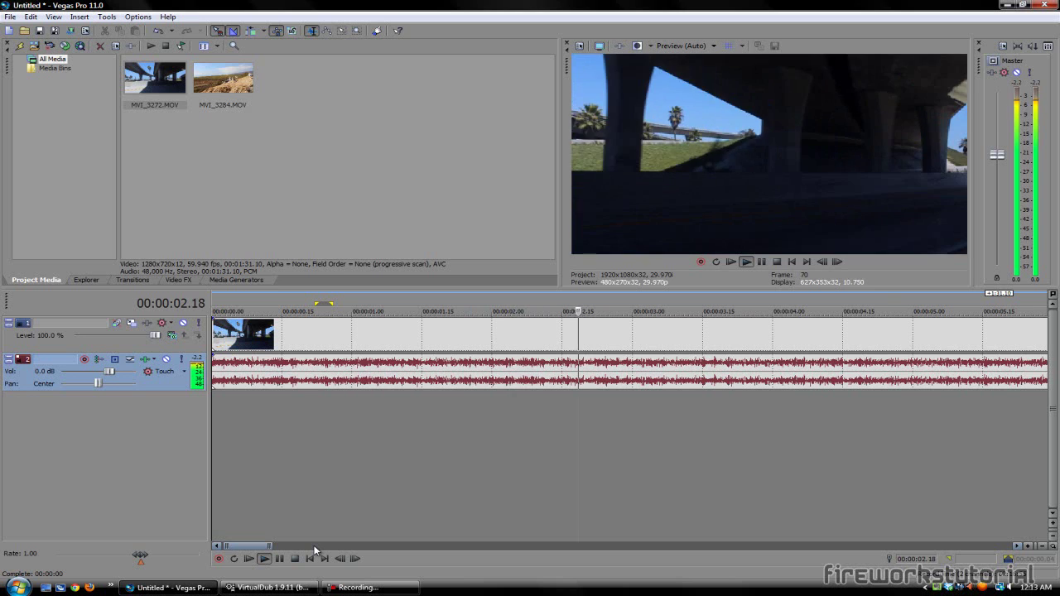
key("space")
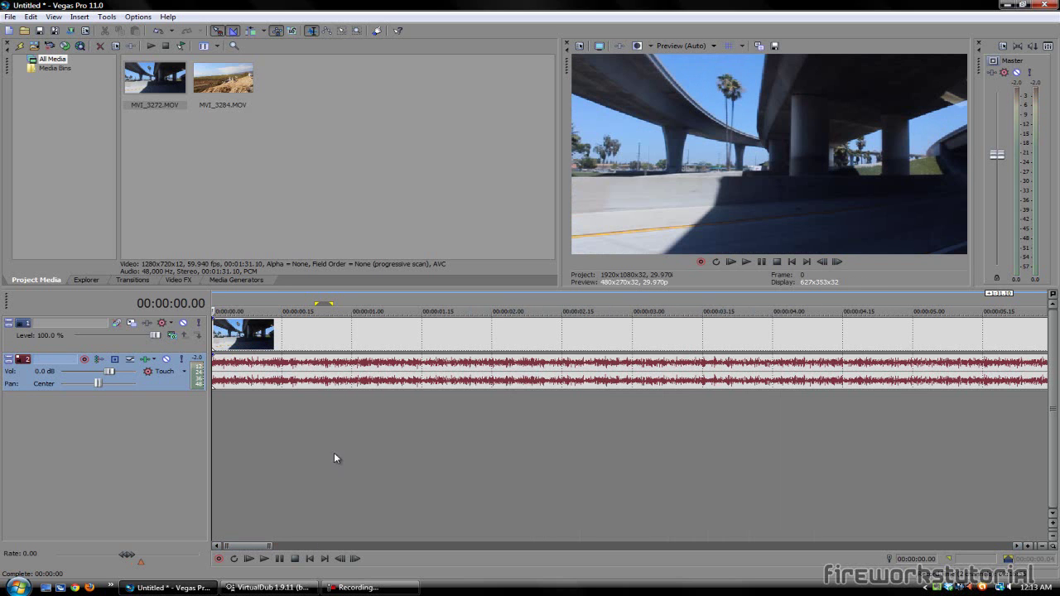
left_click(376, 364)
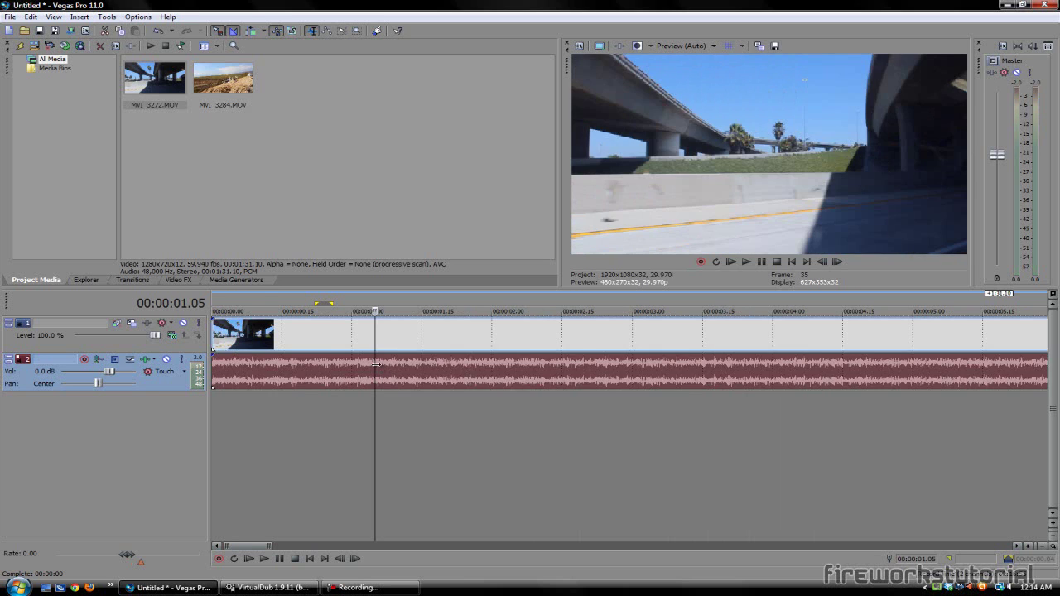
key("Delete")
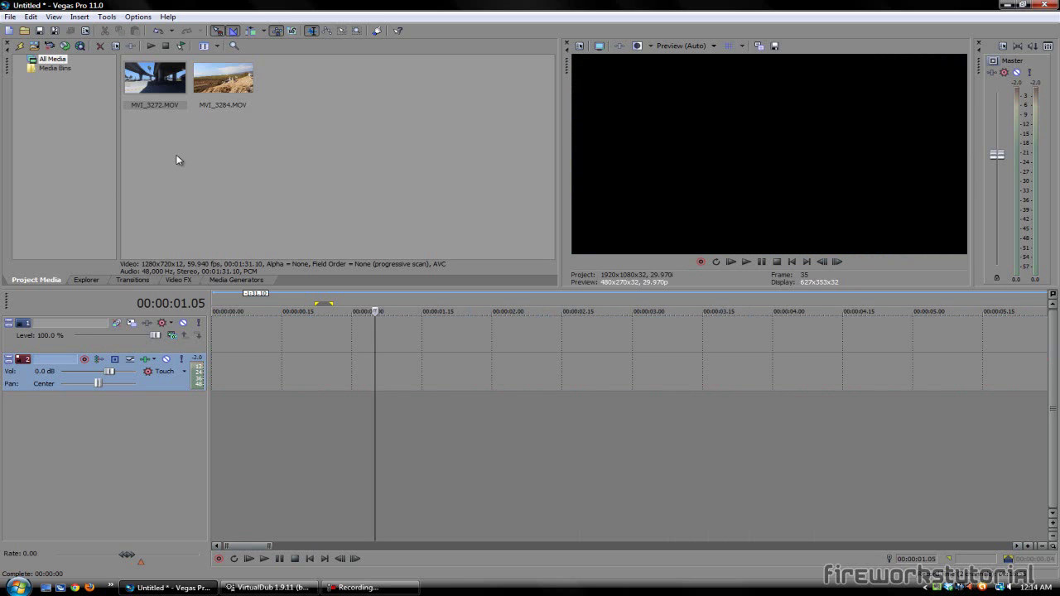
Step: Add the seagull clip MVI_3284.MOV to the timeline and scrub its first few seconds
left_click(229, 145)
left_click_drag(223, 86, 217, 335)
left_click(547, 420)
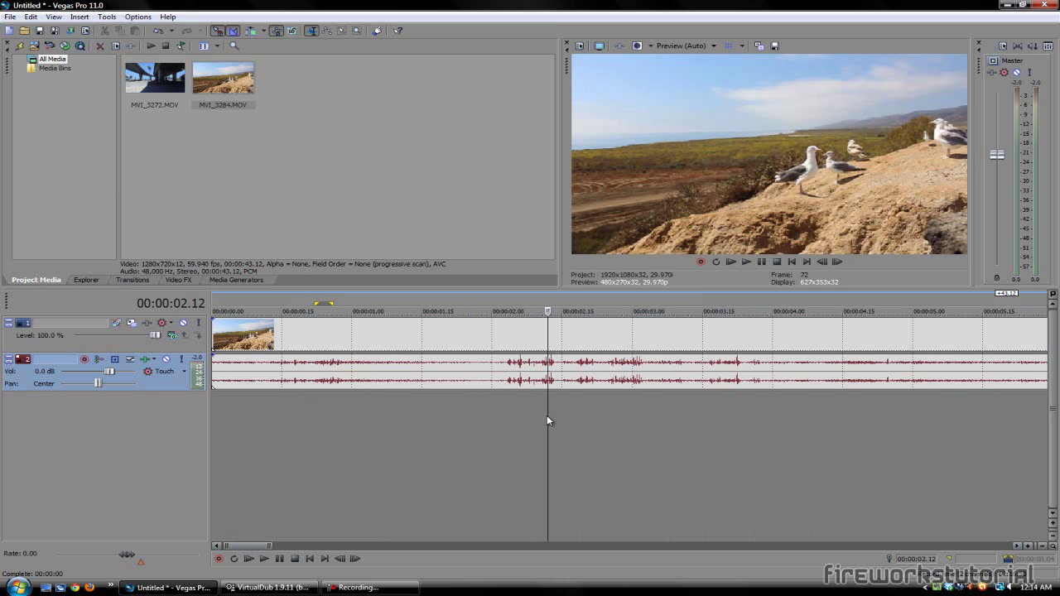
left_click_drag(718, 431, 685, 427)
left_click(398, 432)
left_click(488, 439)
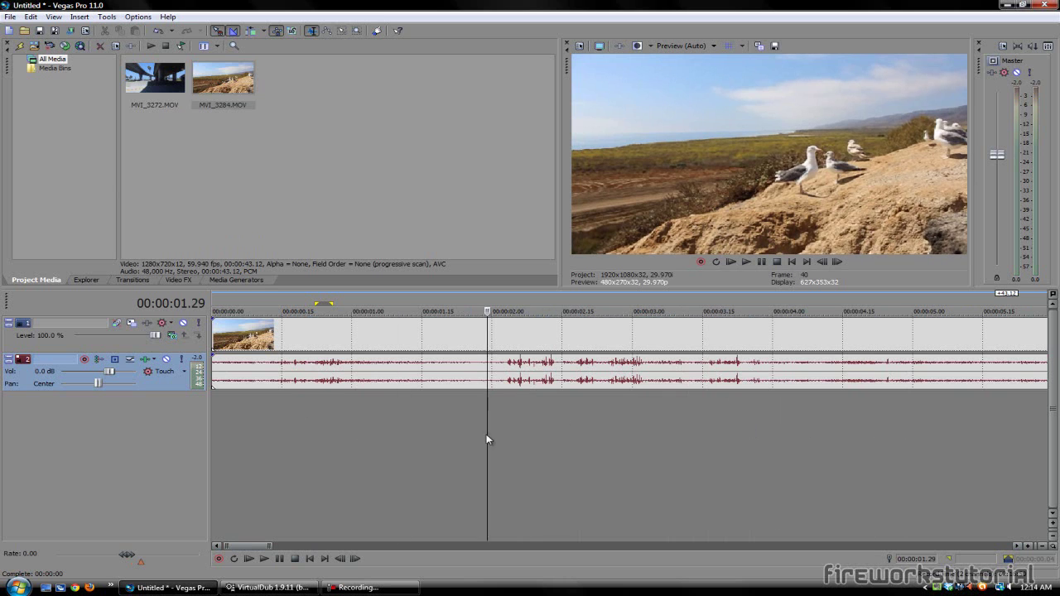
left_click(560, 433)
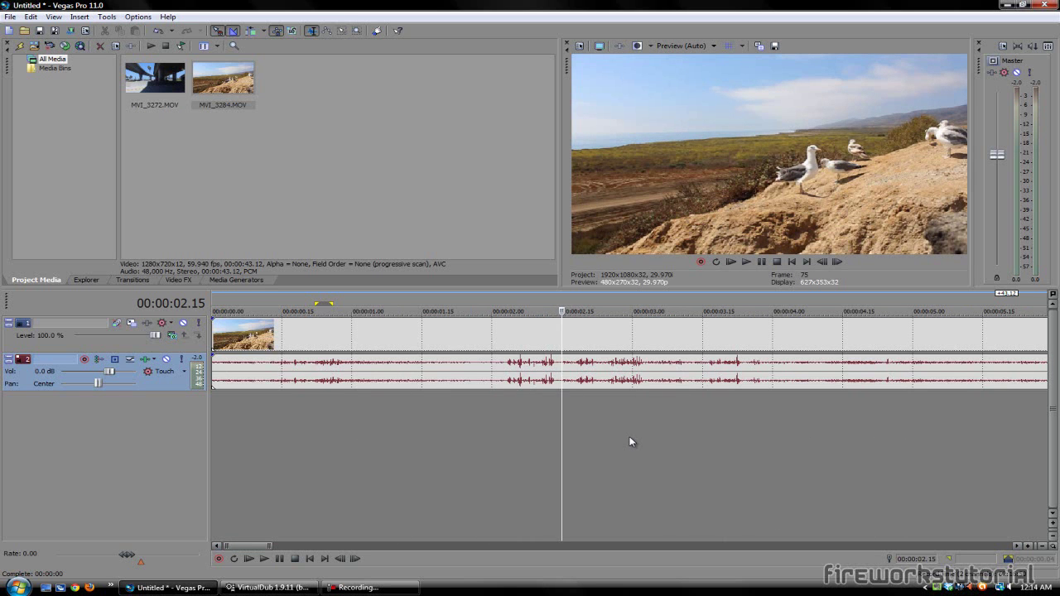
left_click(741, 426)
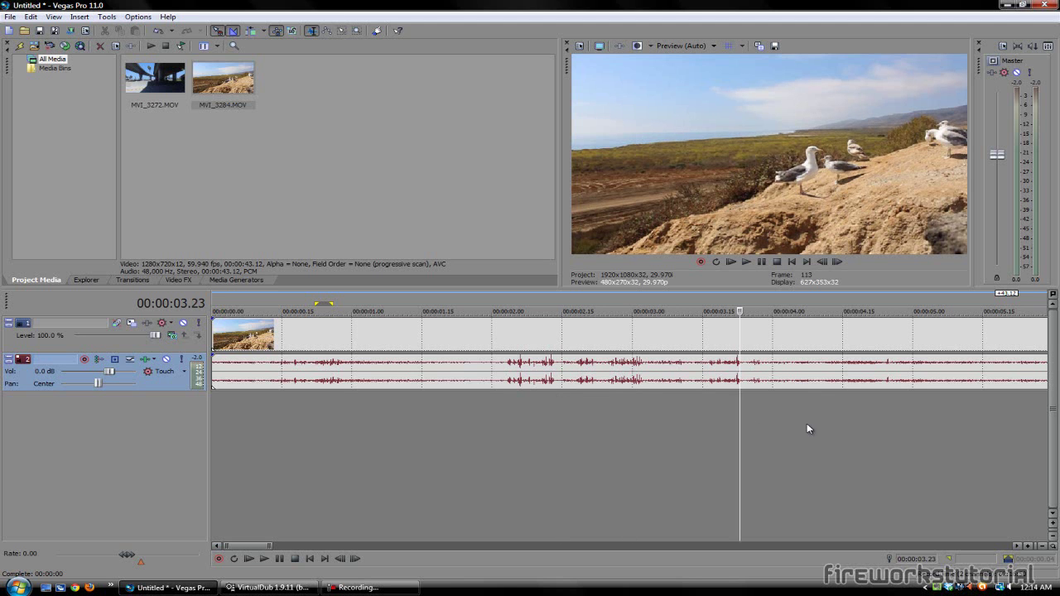
left_click(806, 424)
left_click(459, 425)
left_click(392, 425)
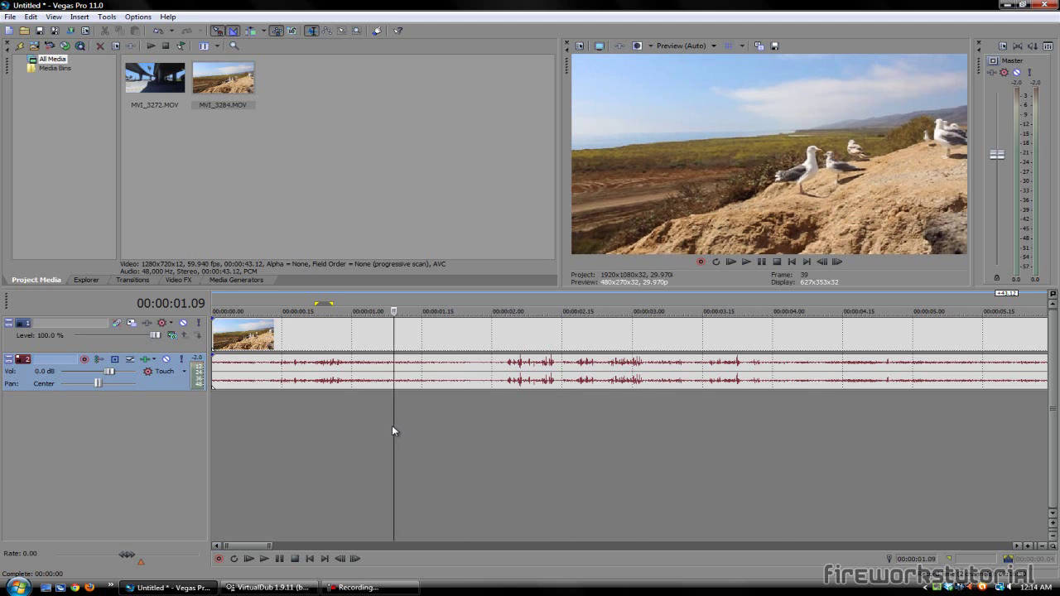
left_click(908, 441)
Step: Zoom the timeline out and scan the full clip for a loop end point near 32-37 seconds
scroll(863, 433, "down", 5)
scroll(857, 438, "down", 3)
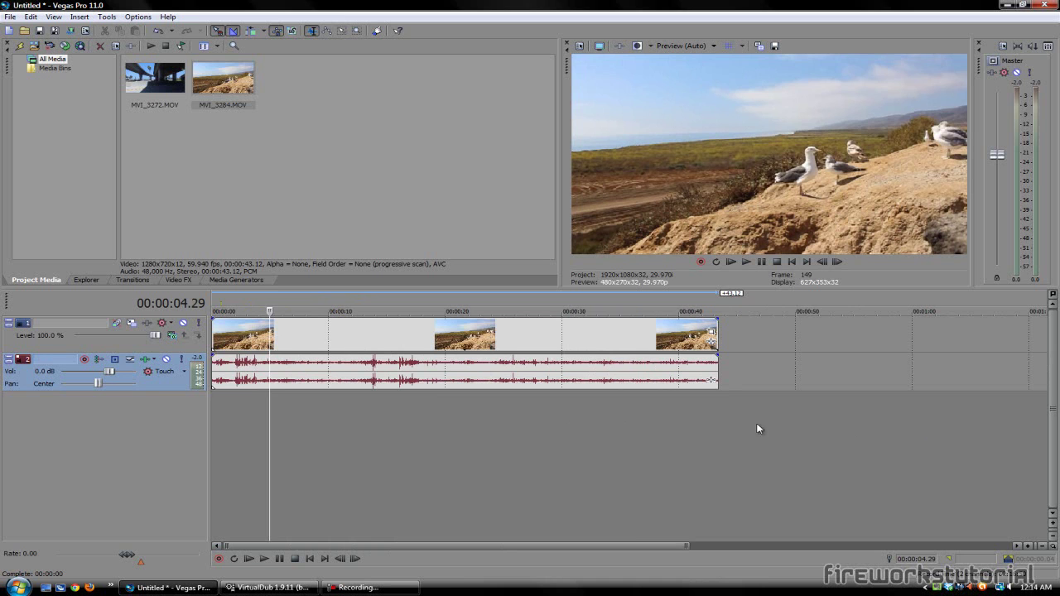
left_click(632, 431)
left_click(532, 430)
left_click(585, 430)
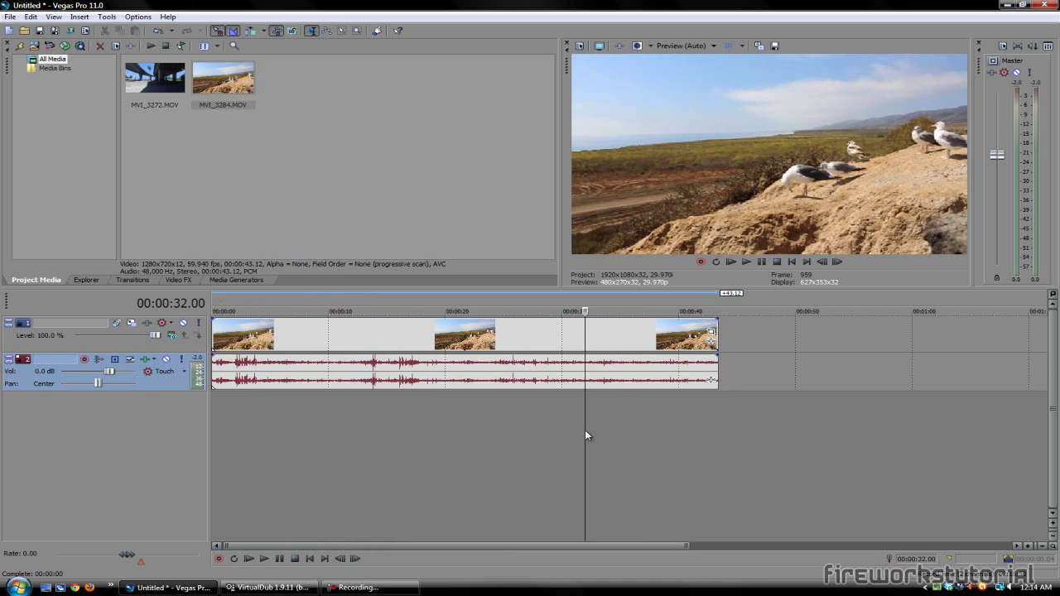
left_click(622, 431)
left_click(647, 427)
left_click(668, 427)
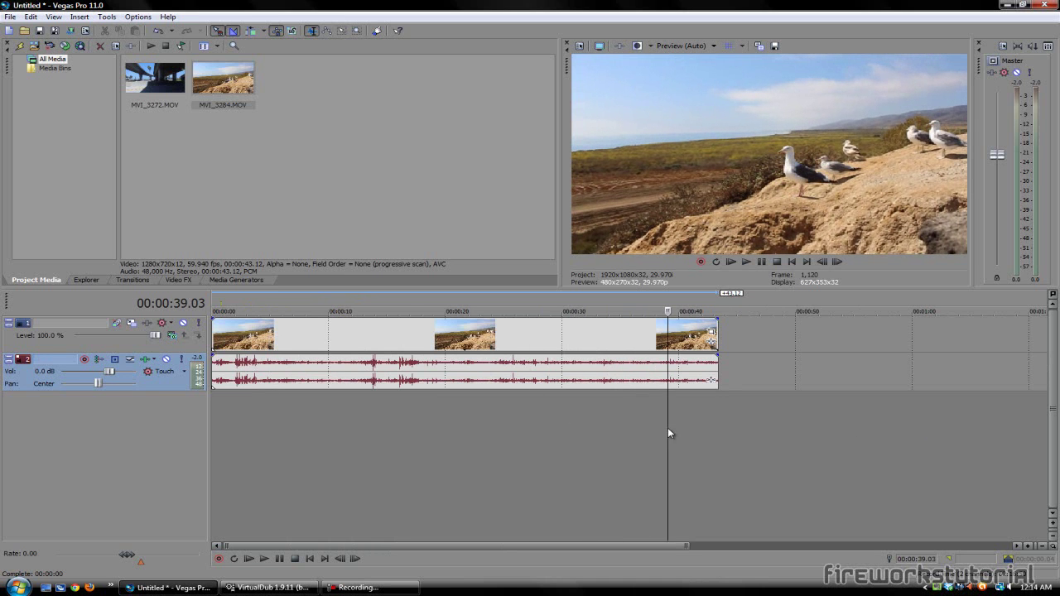
left_click(637, 425)
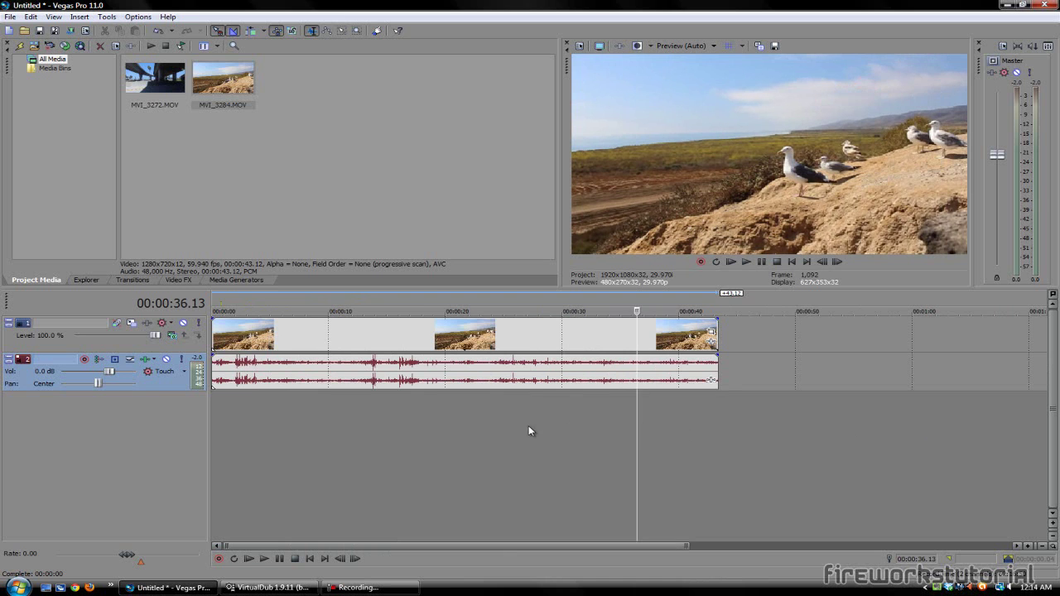
left_click(530, 428)
left_click(415, 432)
Step: Fine-tune the playhead to the 38.15-second cut point
left_click(658, 426)
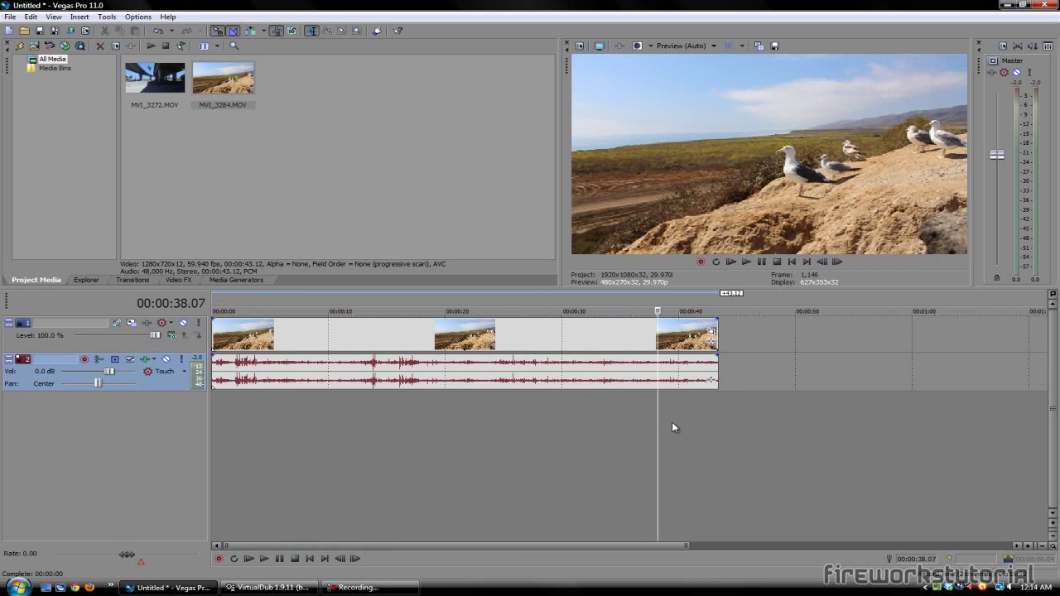
left_click(672, 427)
left_click(669, 426)
left_click(662, 424)
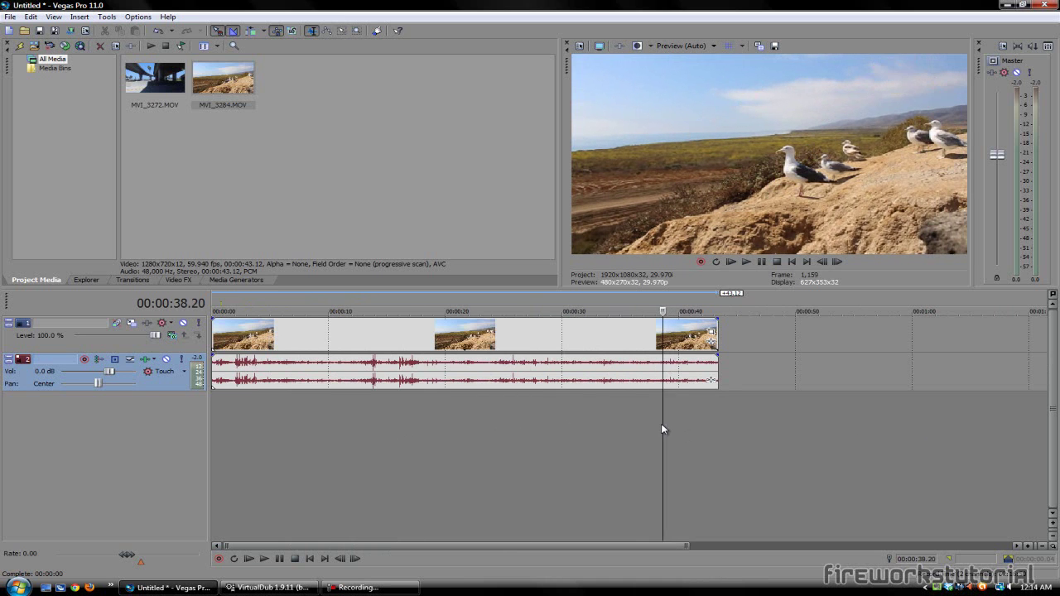
left_click(659, 422)
left_click(662, 422)
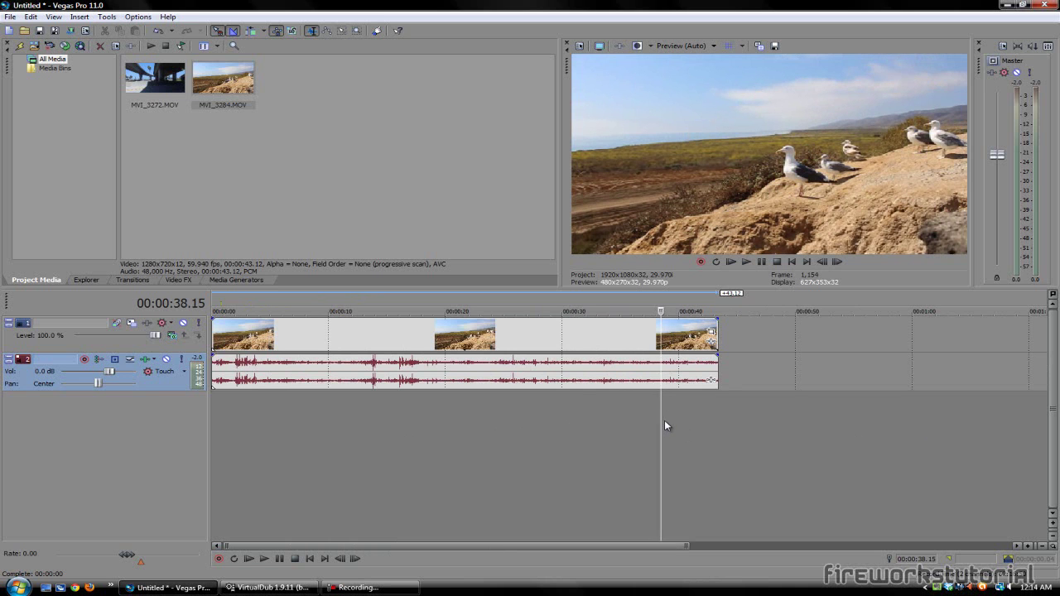
Step: Split the seagull clip at 38.15 seconds and delete the part before the split
key("s")
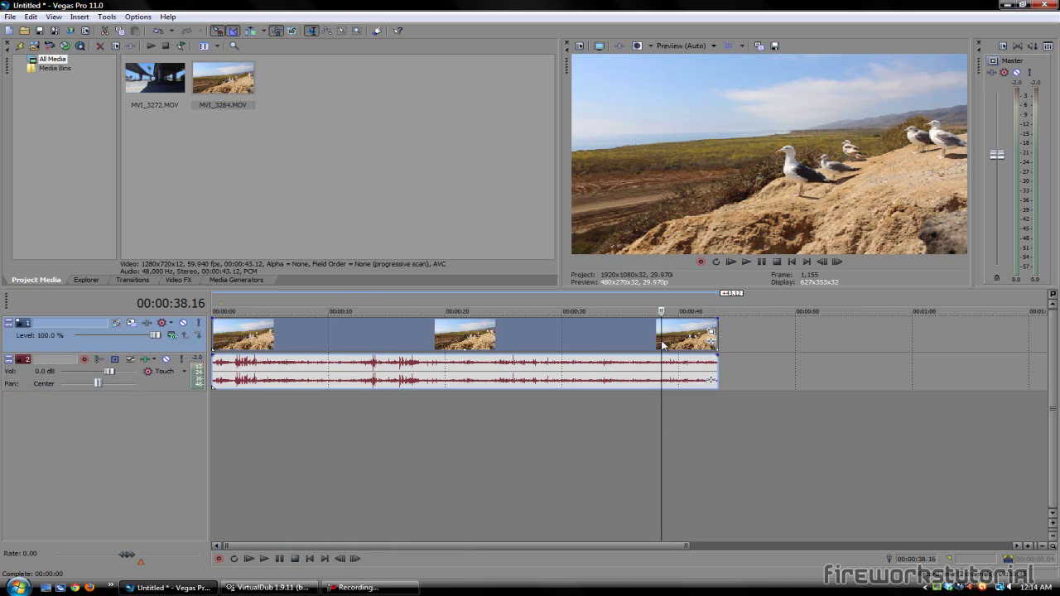
left_click(578, 339)
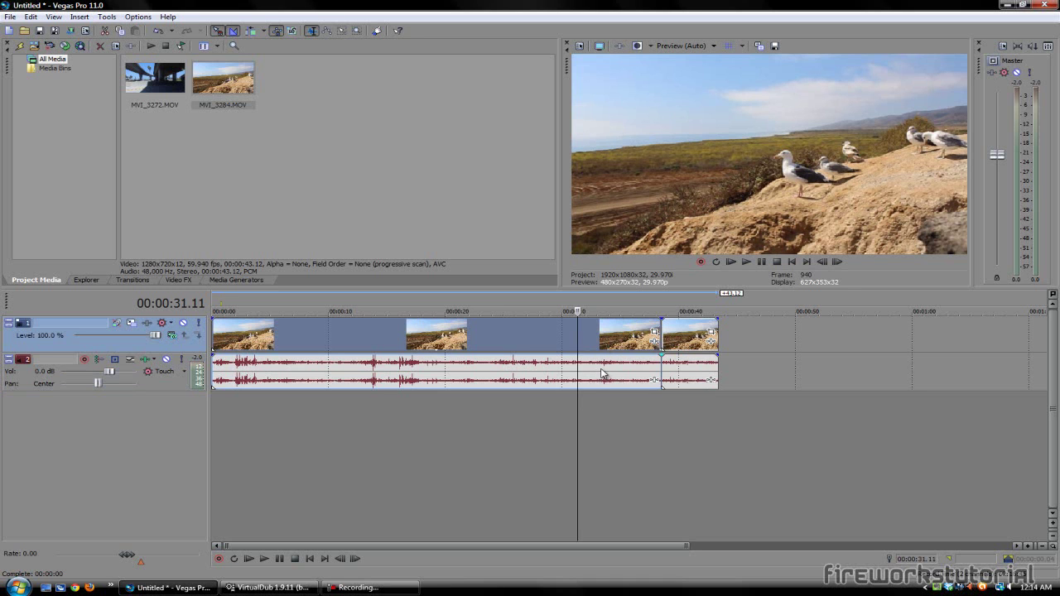
left_click(556, 376)
key("Delete")
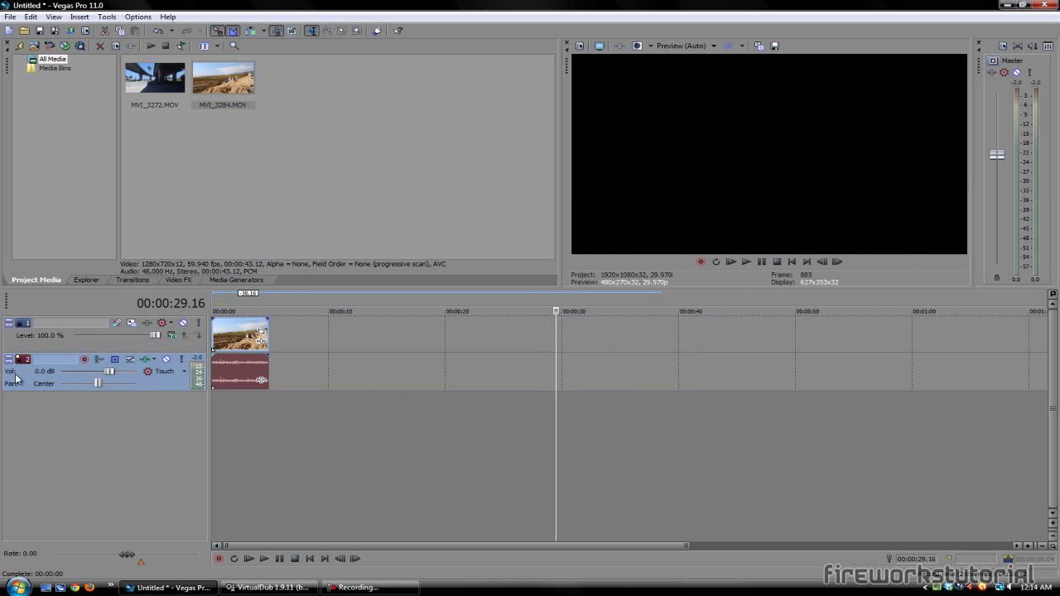
Step: Play the trimmed seagull clip from the start a few times
left_click(311, 559)
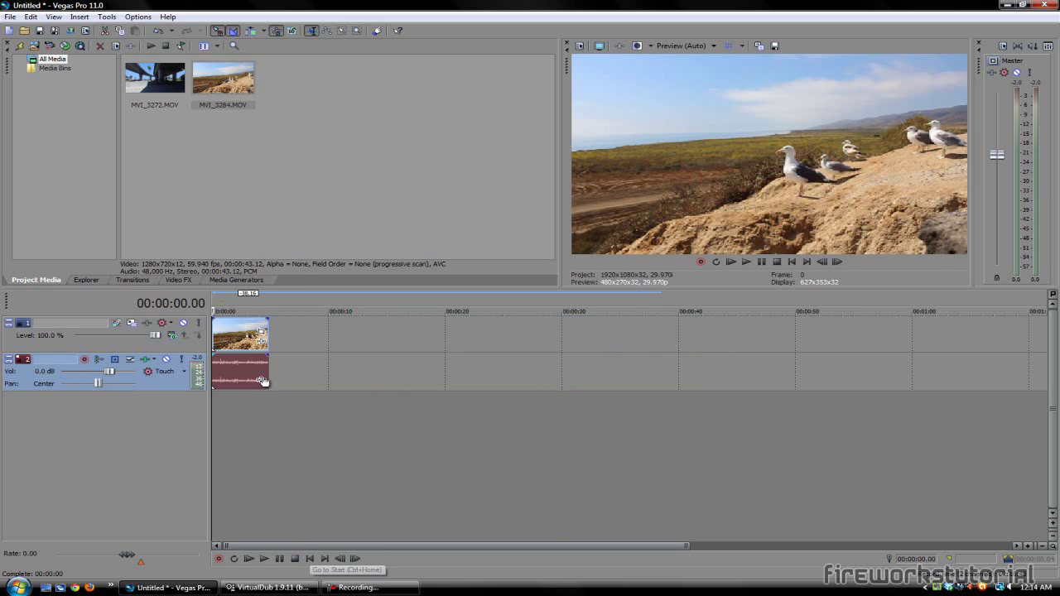
key("space")
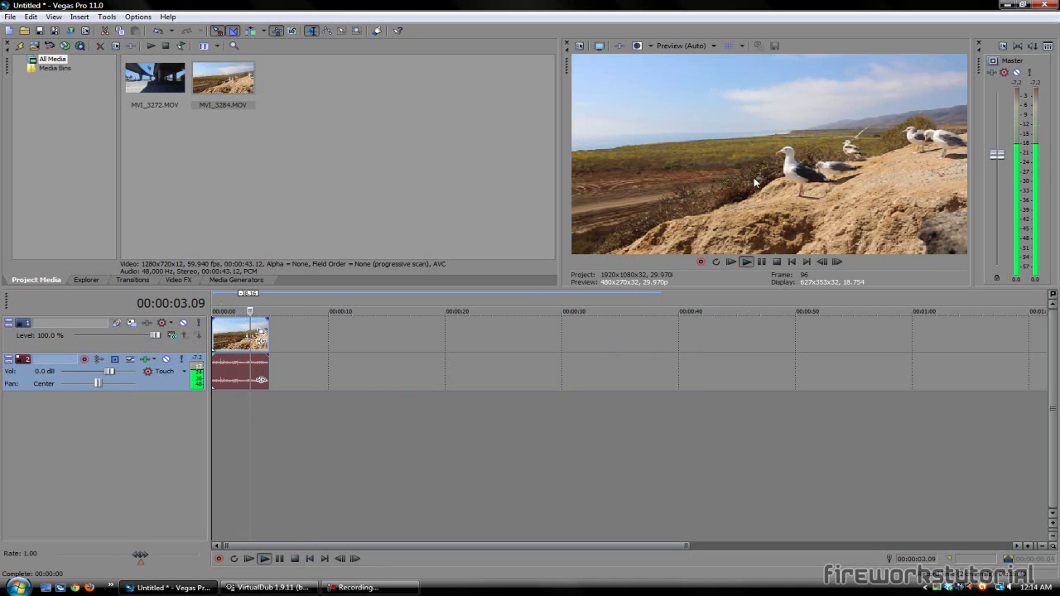
key("space")
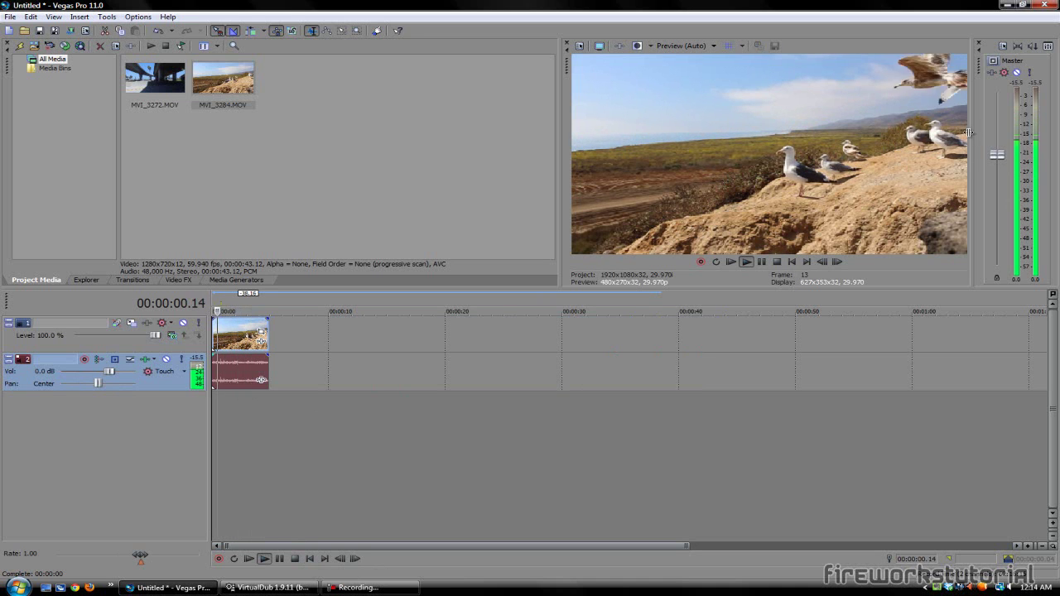
key("space")
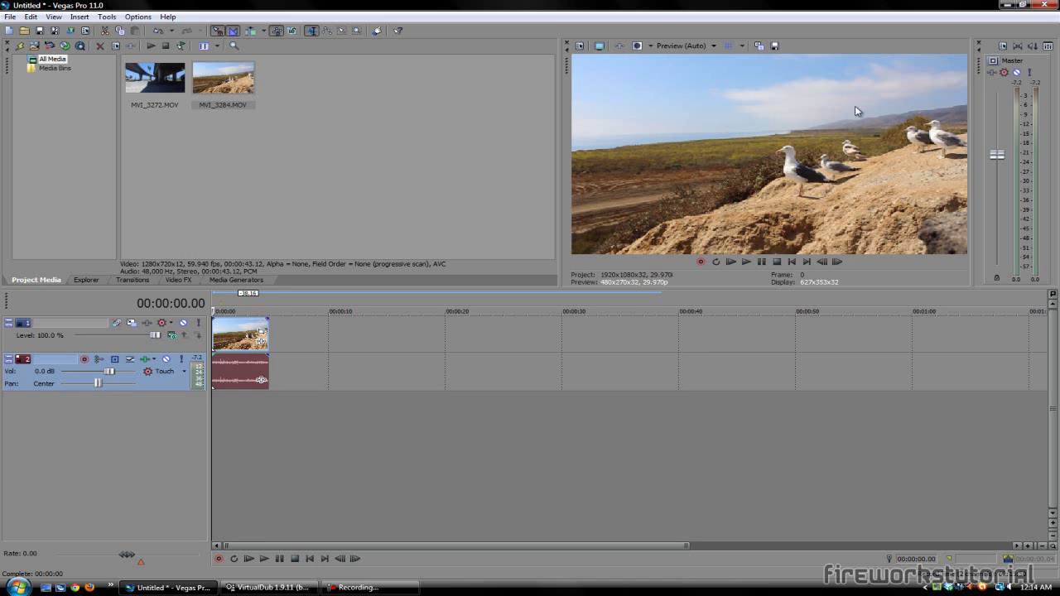
key("space")
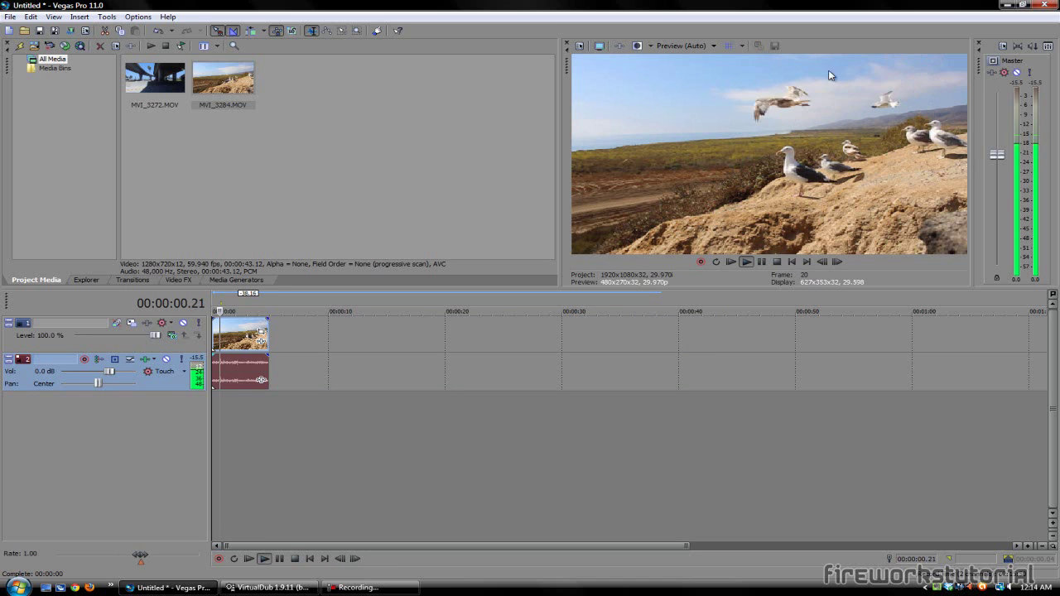
key("space")
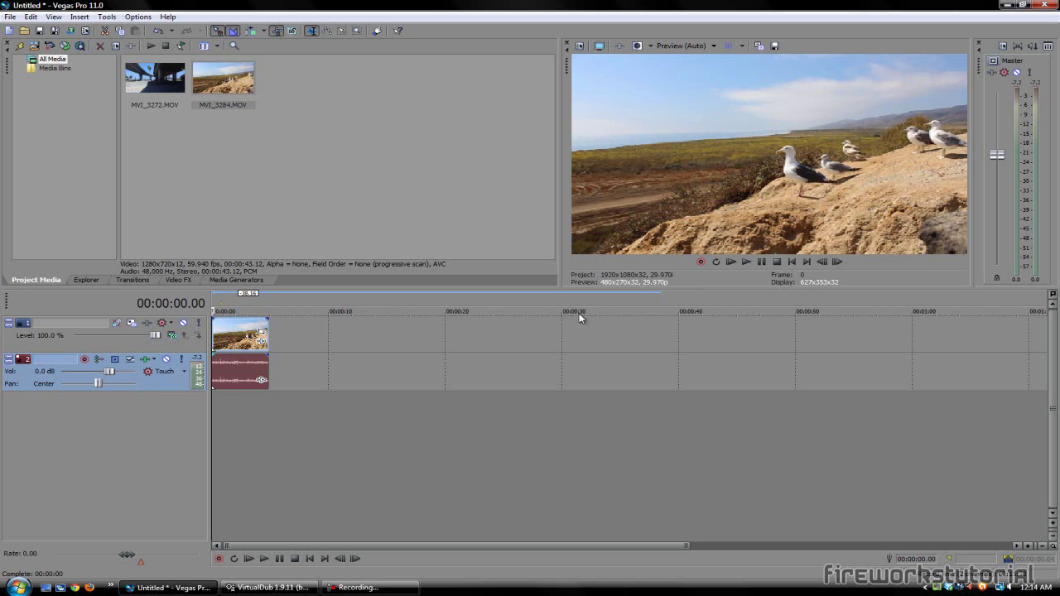
Step: Delete the clip's audio event and then the empty audio track
left_click(237, 363)
scroll(242, 363, "up", 5)
left_click(318, 367)
left_click(338, 373)
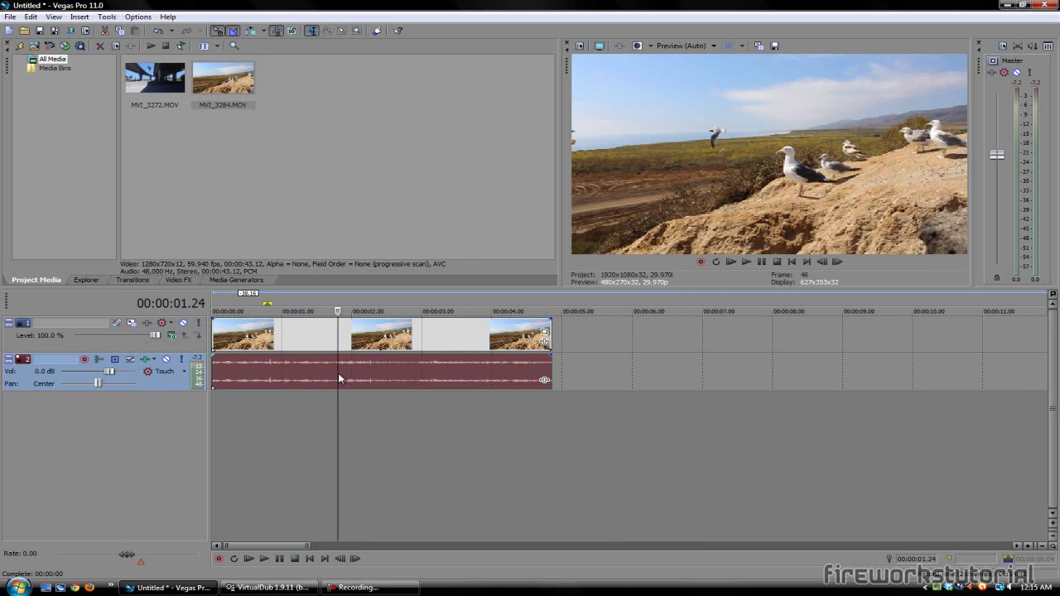
key("Delete")
left_click(176, 386)
key("Delete")
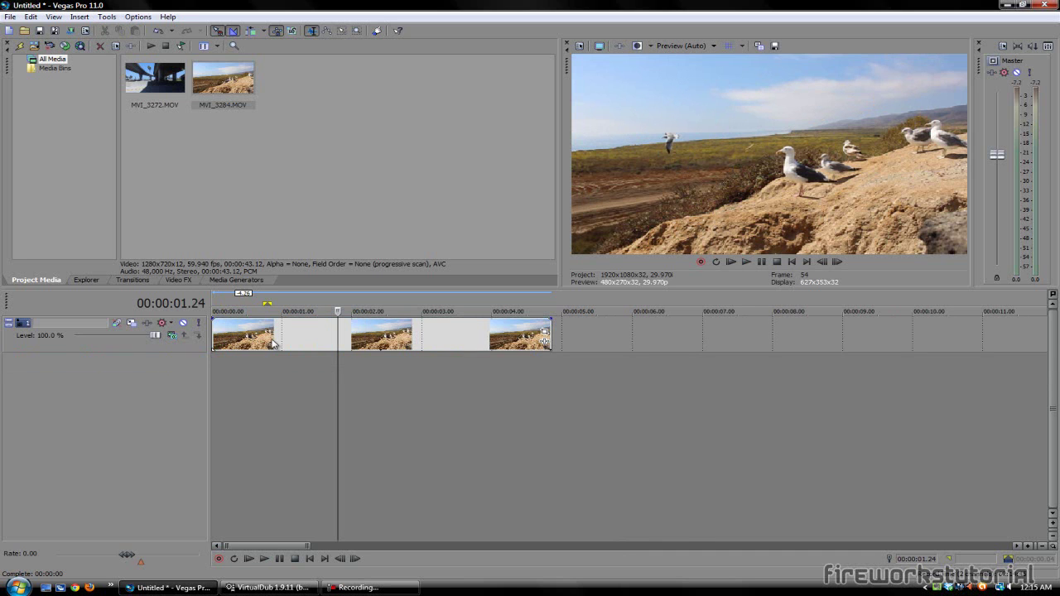
Step: Apply Sony Color Curves with the Vintage preset to the seagull clip as Event FX
left_click(310, 558)
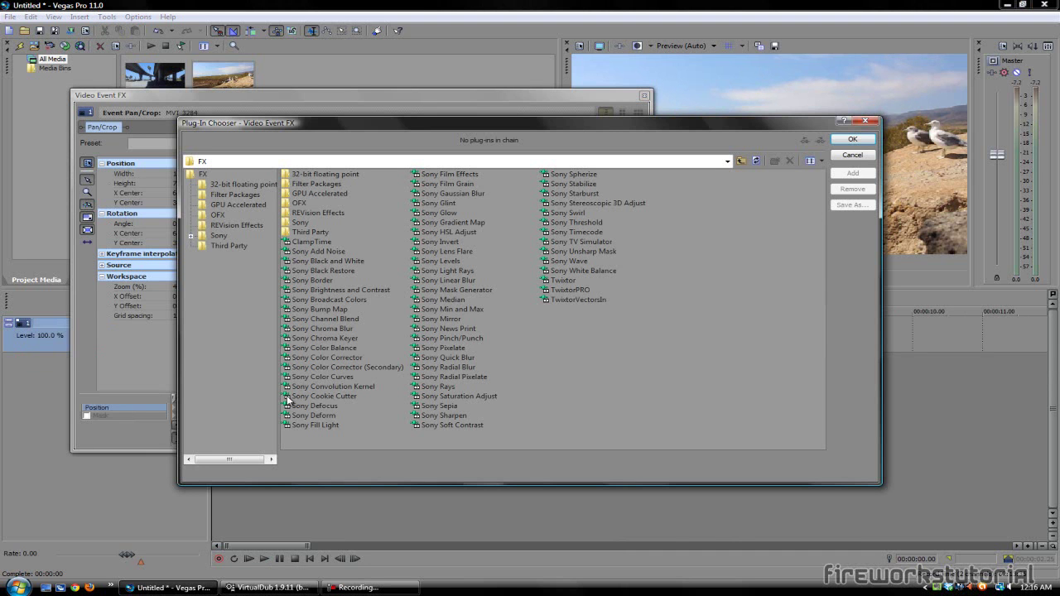
double_click(350, 377)
key("Return")
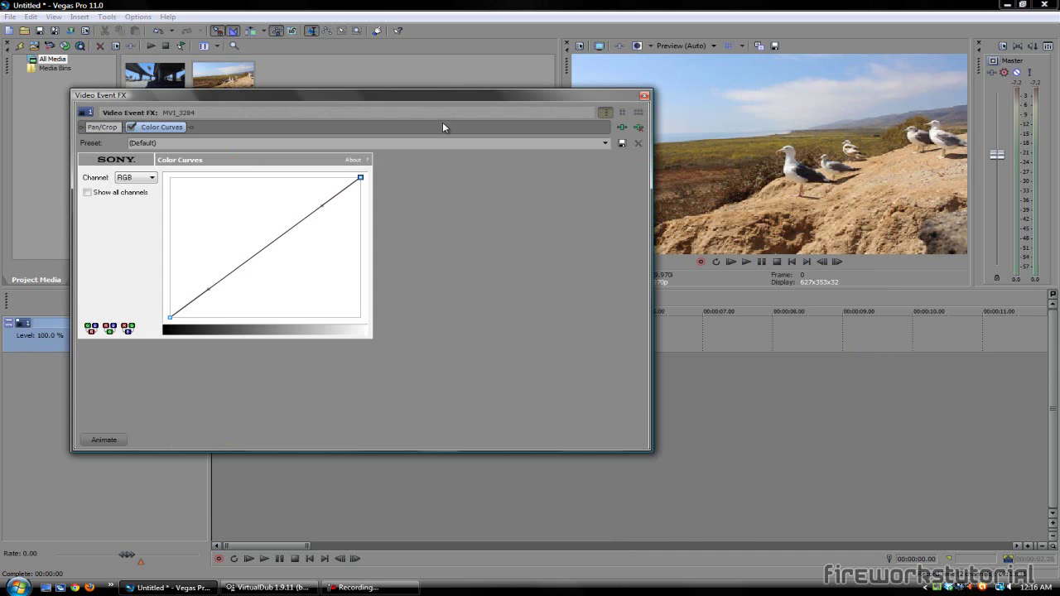
left_click_drag(495, 98, 460, 125)
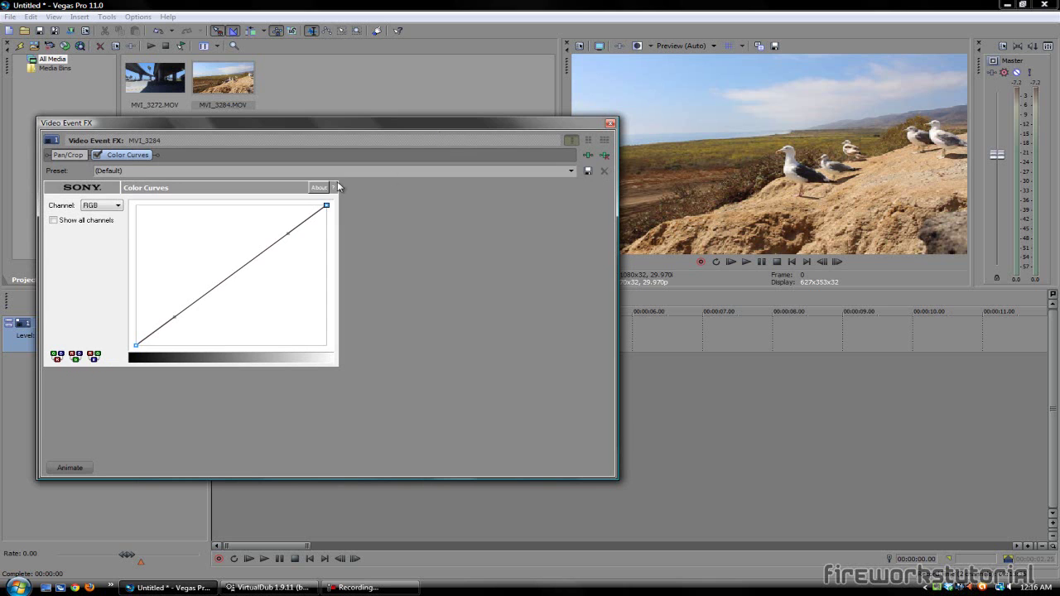
left_click(570, 171)
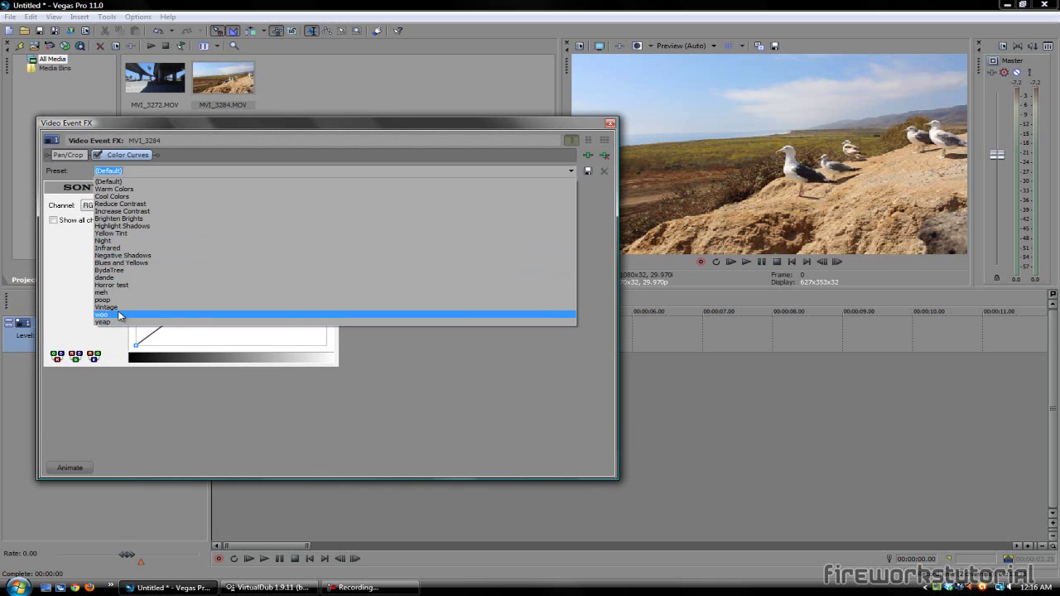
left_click(108, 308)
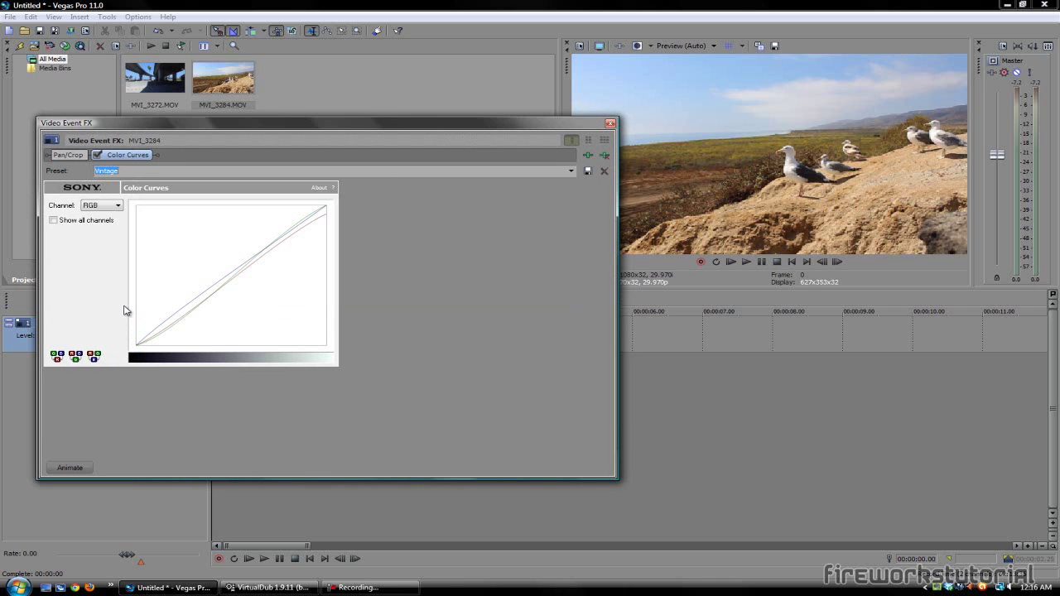
left_click(610, 124)
left_click(354, 379)
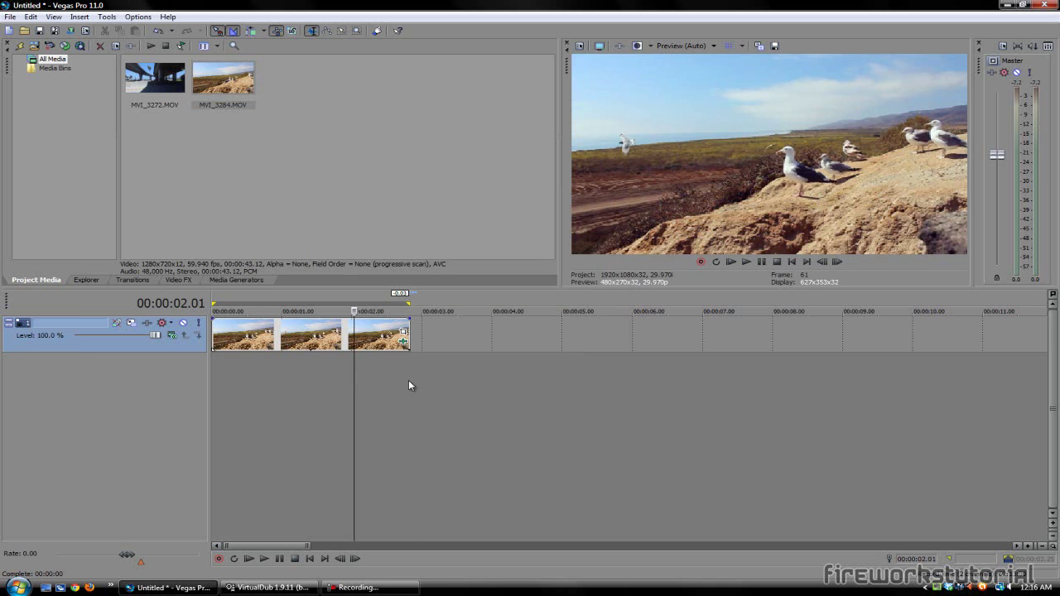
left_click(321, 396)
Step: With the playhead at the start, set preview quality to Best (Full) and widen the Video Preview
left_click(267, 408)
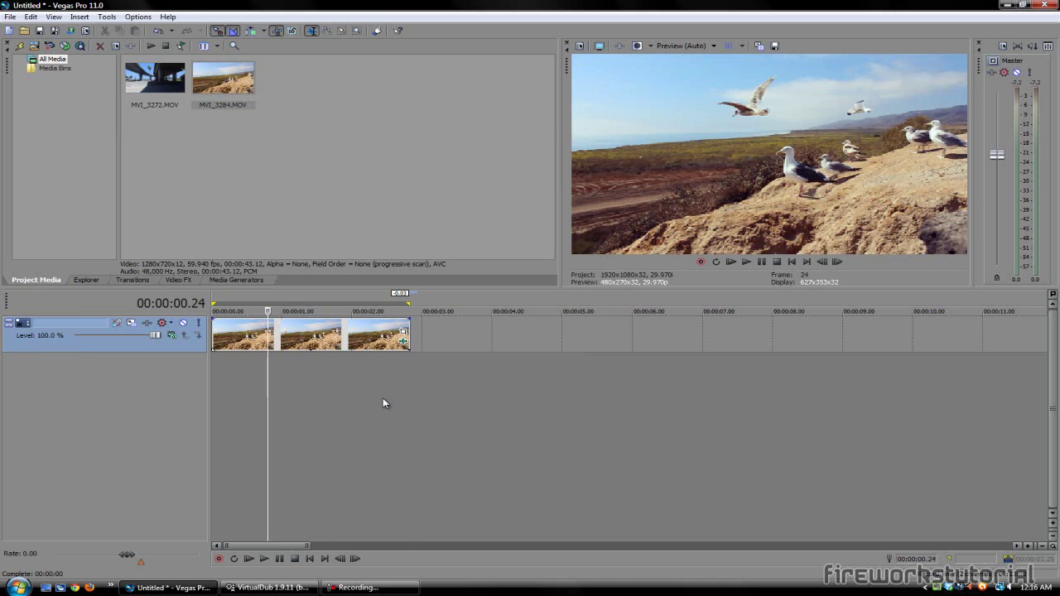
left_click(310, 558)
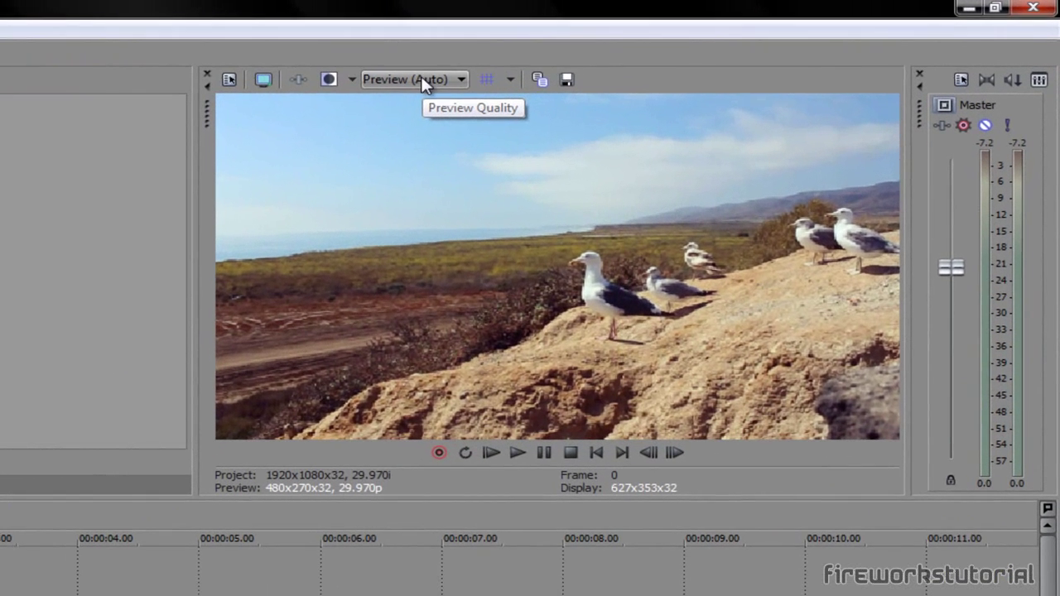
left_click(424, 79)
mouse_move(420, 164)
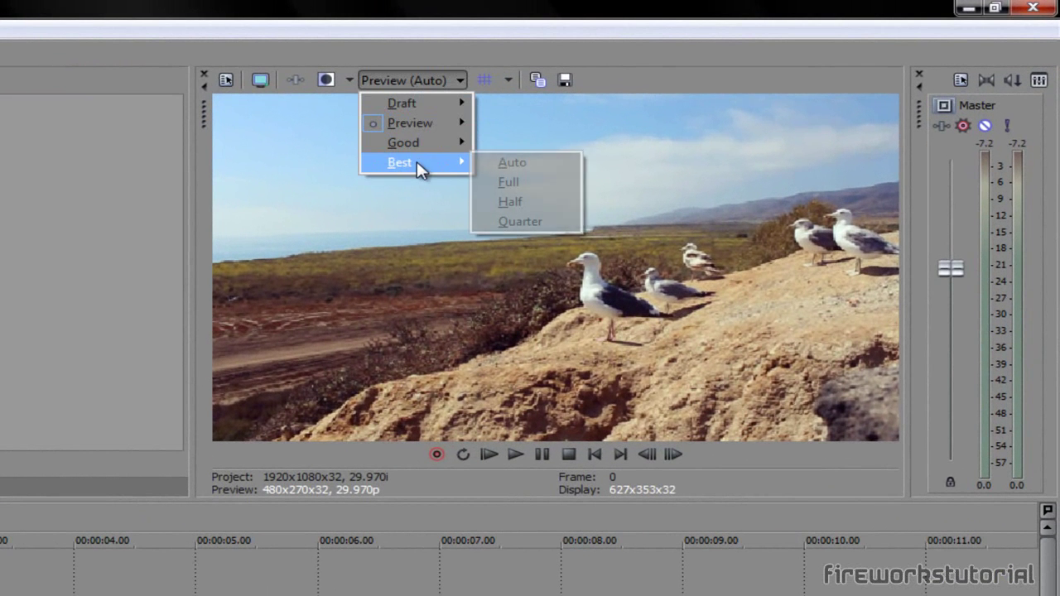
left_click(515, 179)
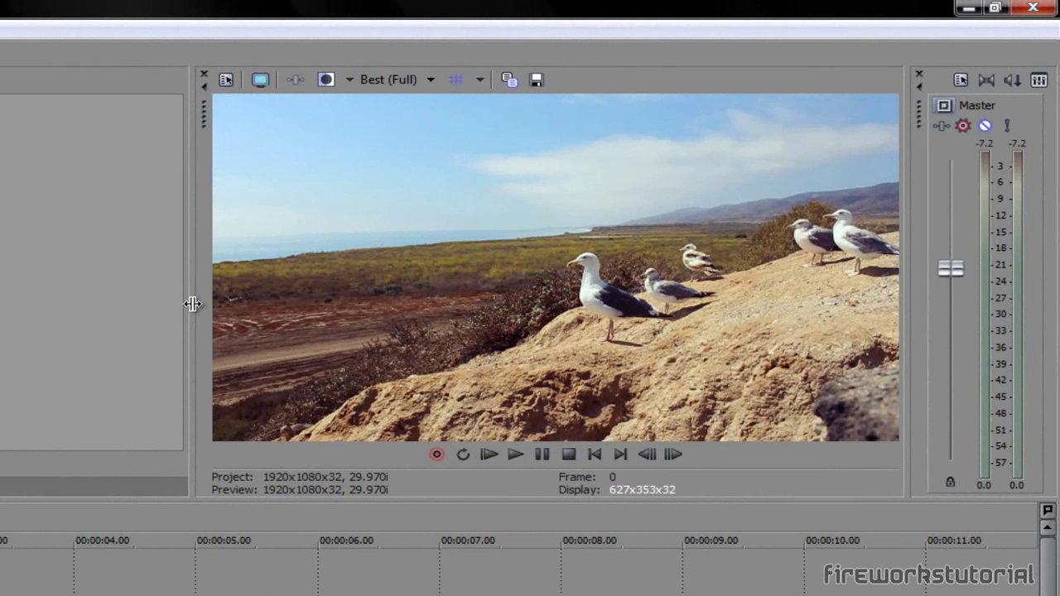
left_click_drag(189, 307, 119, 307)
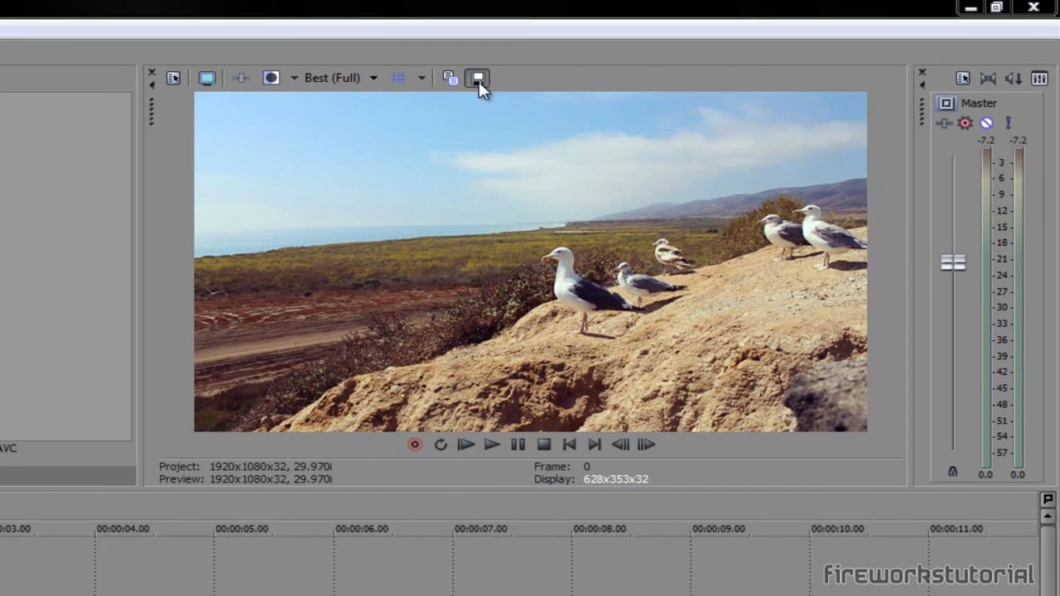
Step: Save the first frame as Image2.jpg and drop it on a new track below the video
left_click(465, 80)
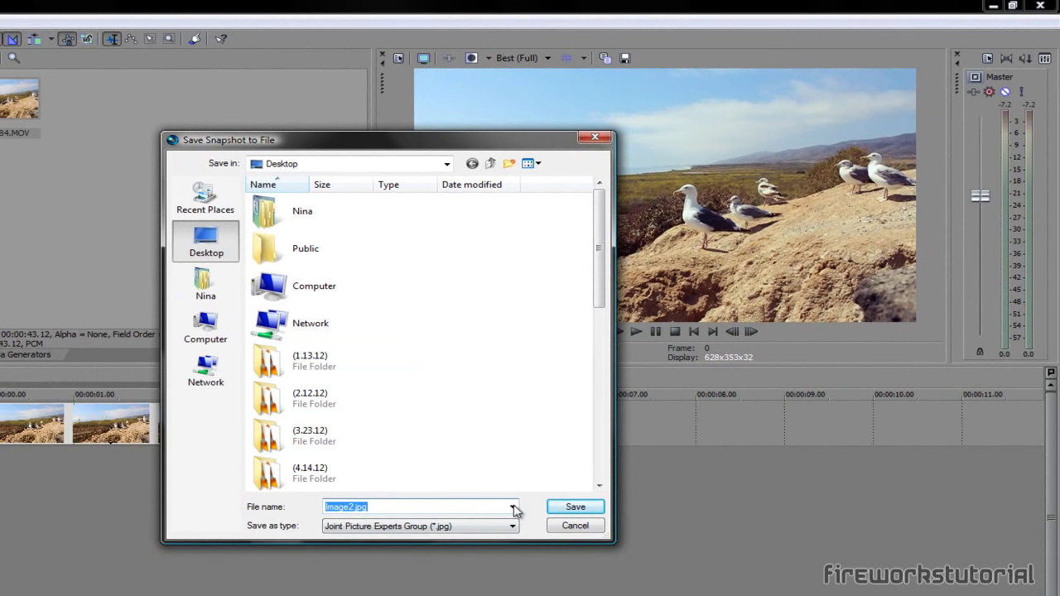
left_click(573, 509)
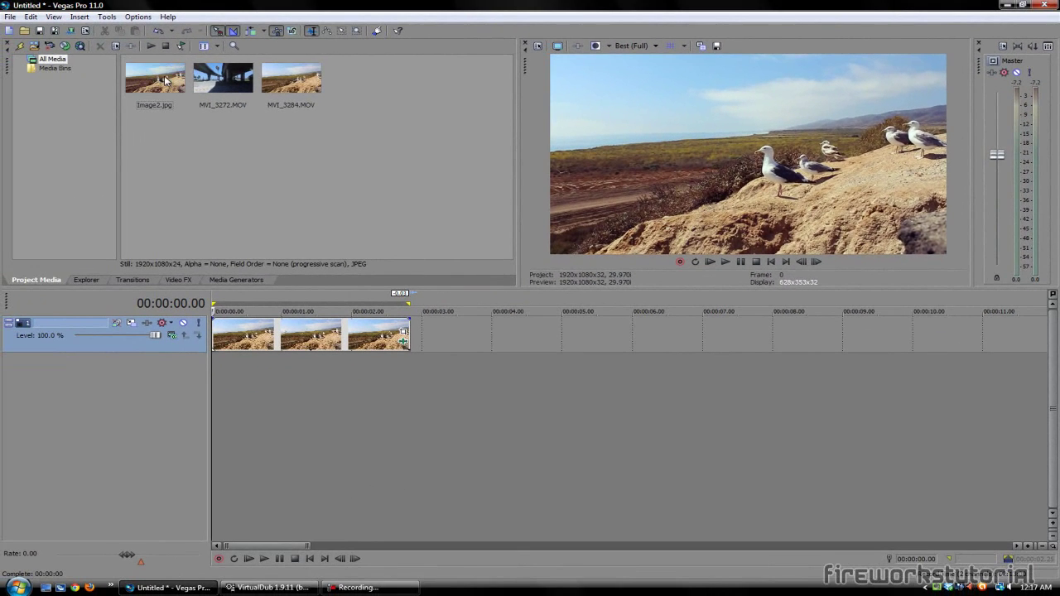
left_click_drag(166, 80, 410, 374)
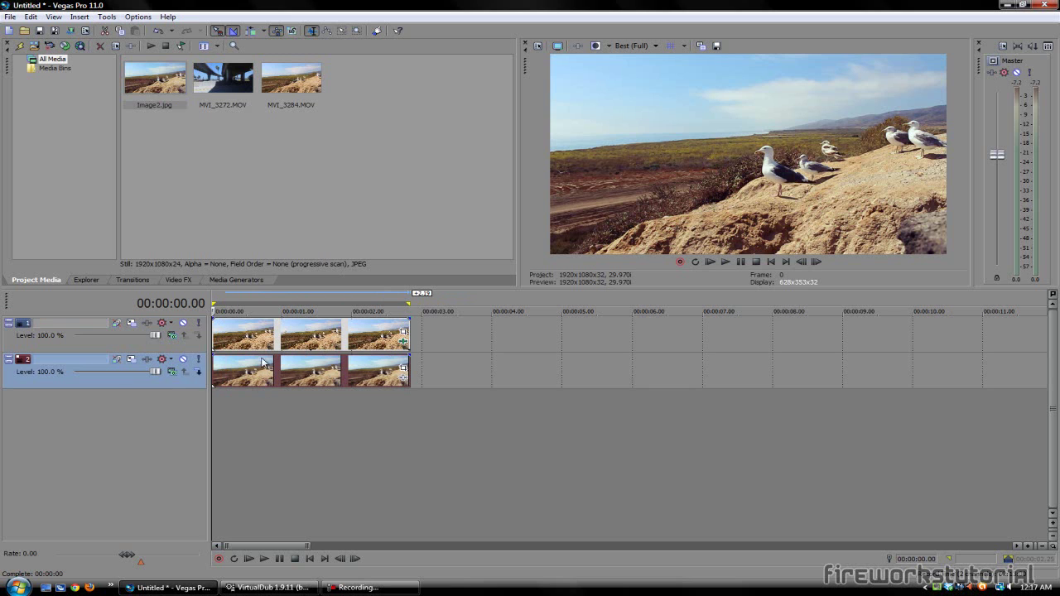
Step: Set the preview quality back to Preview (Auto)
left_click(337, 212)
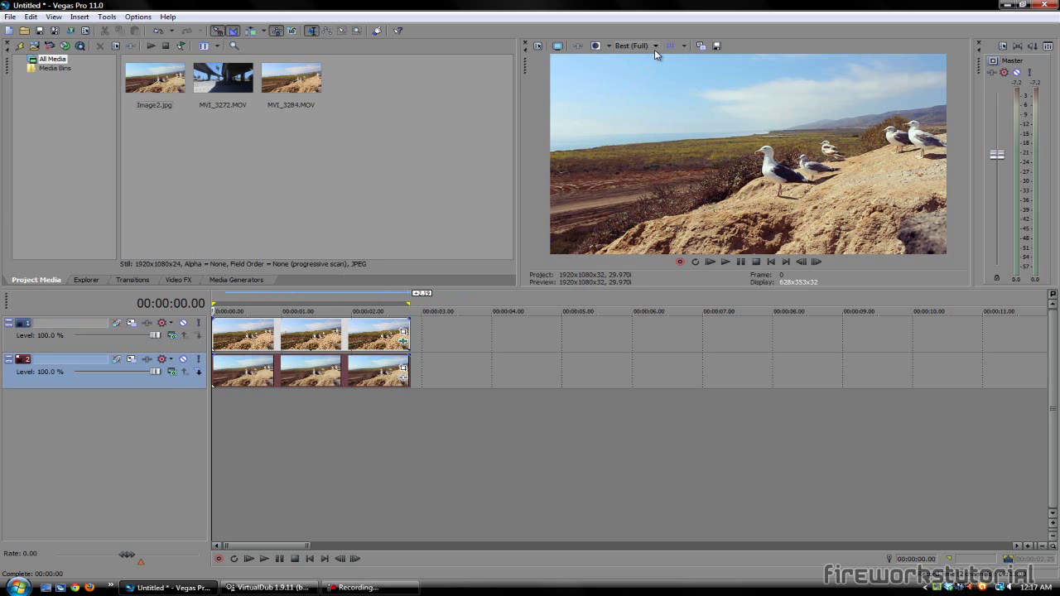
left_click(655, 45)
mouse_move(655, 72)
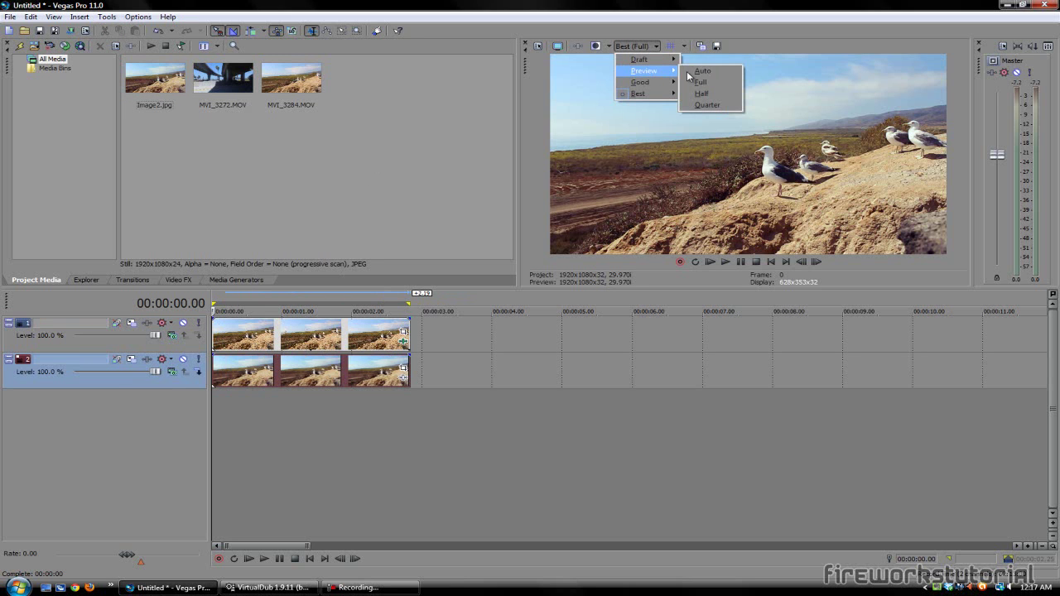
left_click(704, 71)
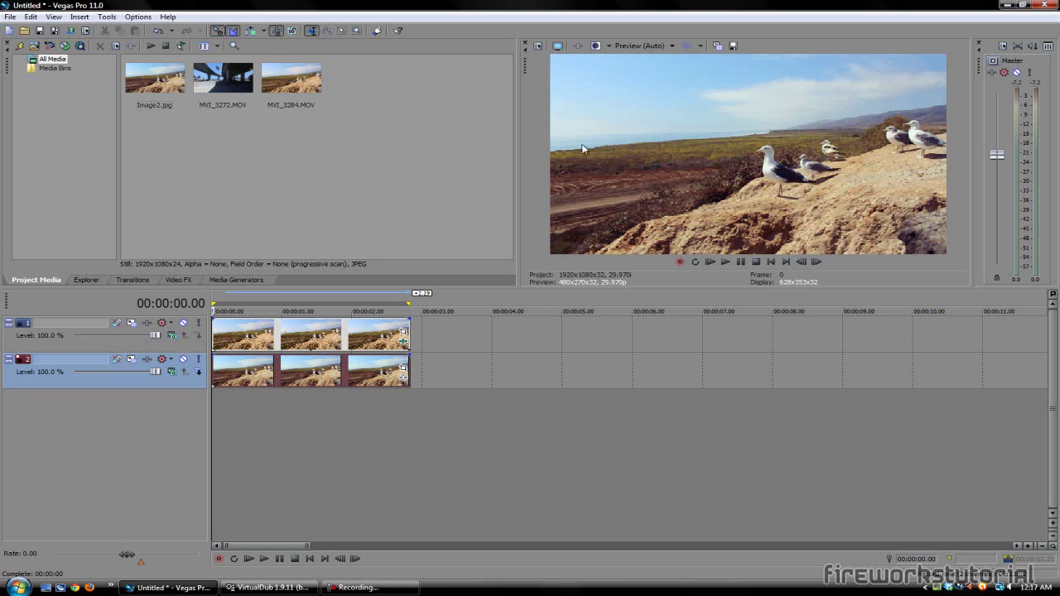
left_click(644, 45)
mouse_move(650, 71)
left_click(723, 72)
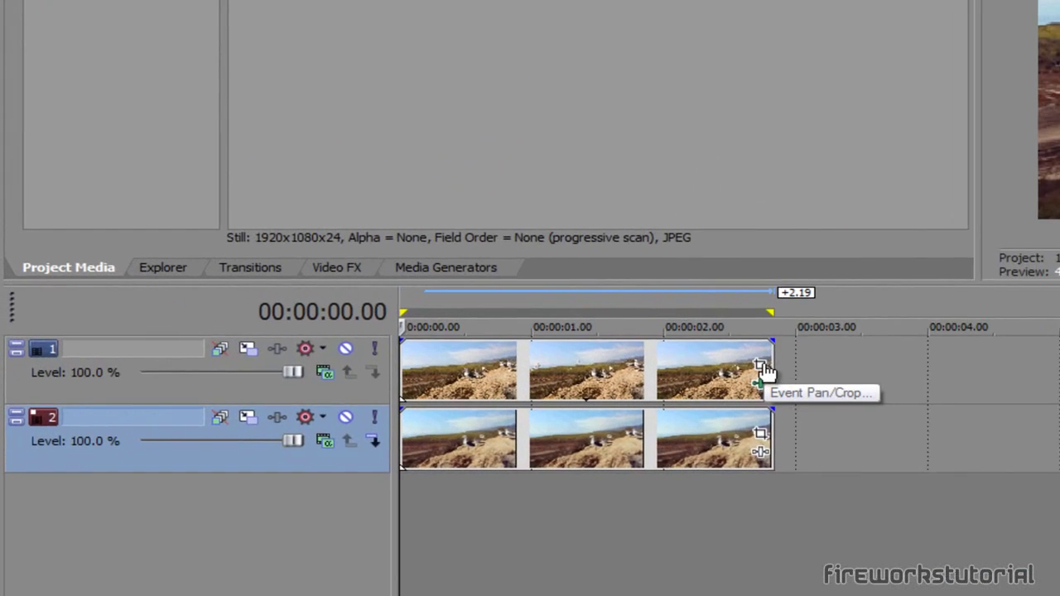
Step: Open Event Pan/Crop for the seagull clip, enable Mask and pick the anchor-point pen
left_click(763, 369)
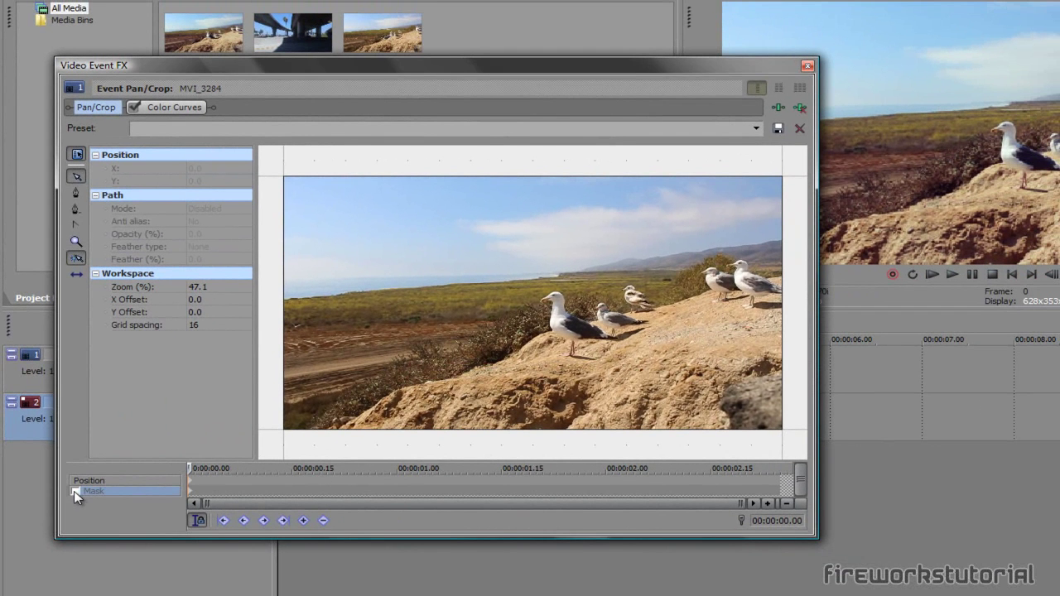
left_click(75, 491)
left_click_drag(684, 79, 730, 121)
left_click(122, 234)
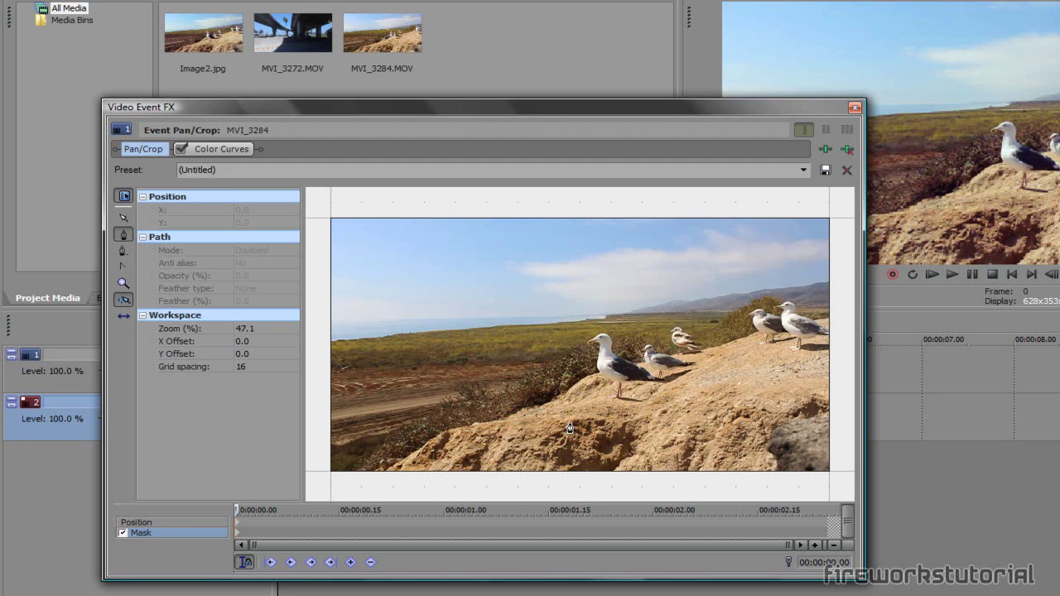
Step: Trace mask points right to left along the ridge line behind the seagulls
left_click(834, 314)
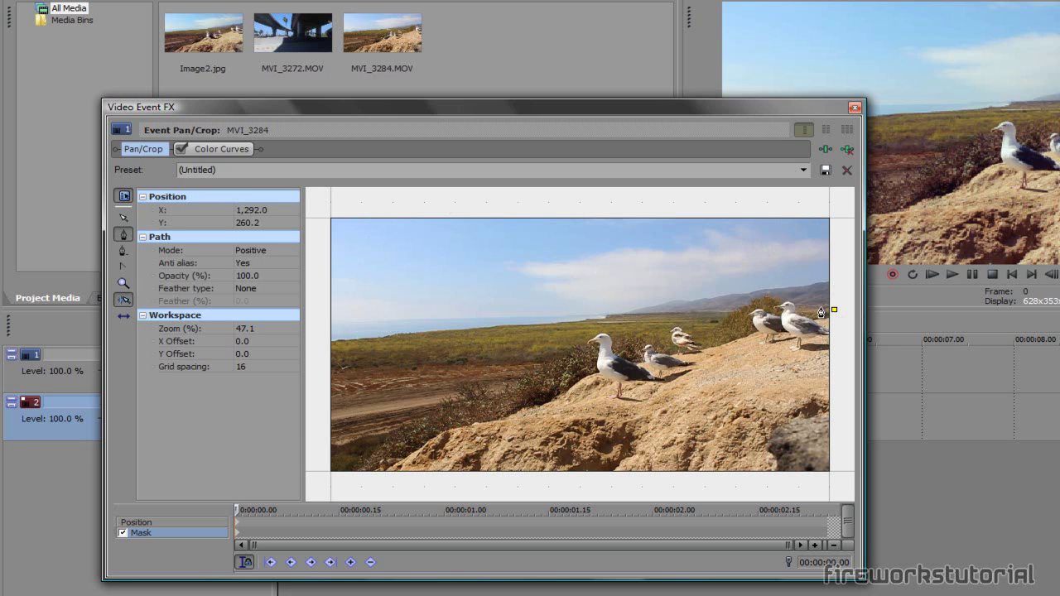
left_click(809, 308)
left_click(791, 300)
left_click(773, 300)
left_click(757, 308)
left_click(738, 318)
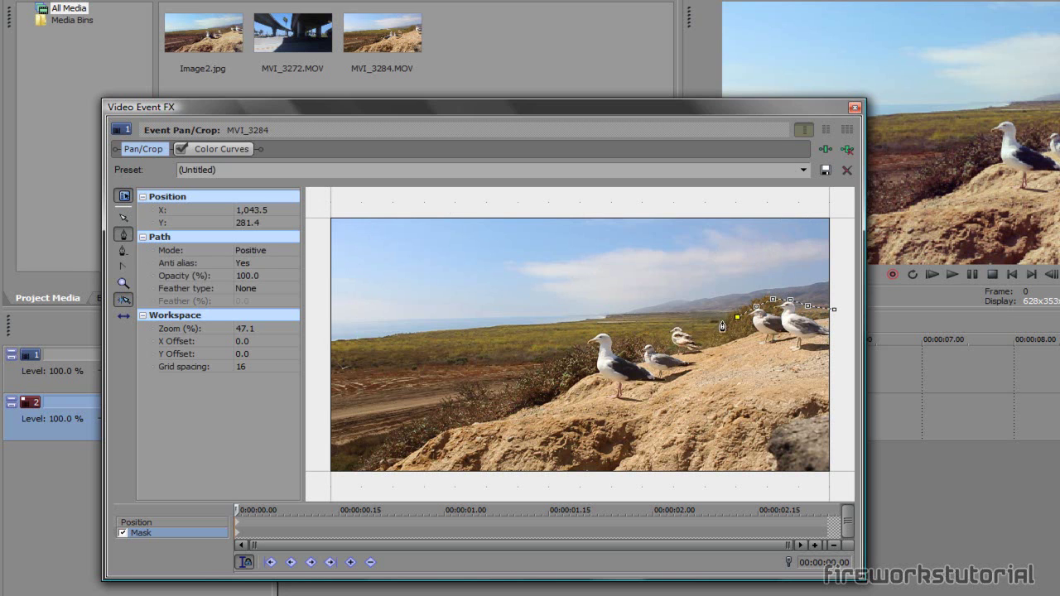
left_click(710, 326)
left_click(690, 324)
left_click(637, 326)
left_click(579, 326)
left_click(562, 343)
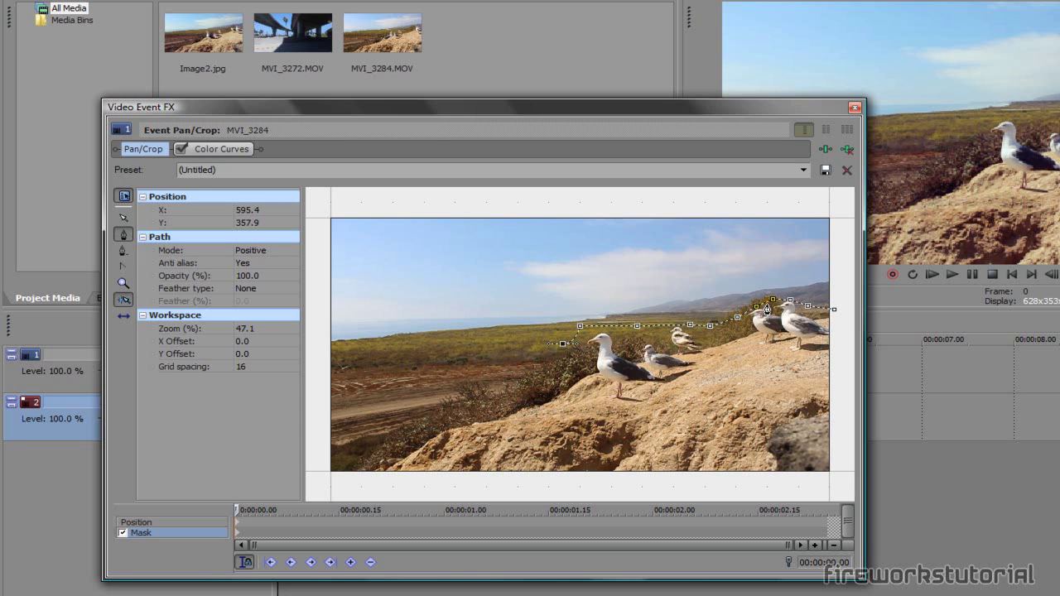
Step: Extend the mask around the sky's top corners, close the shape, and close Pan/Crop
left_click(313, 387)
left_click(313, 202)
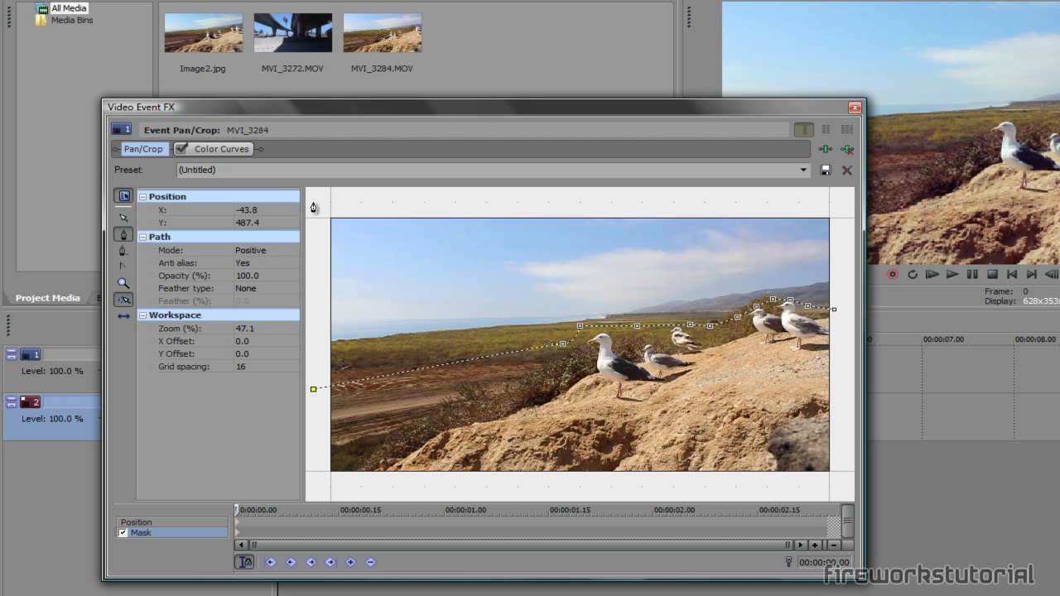
left_click(838, 208)
left_click(833, 309)
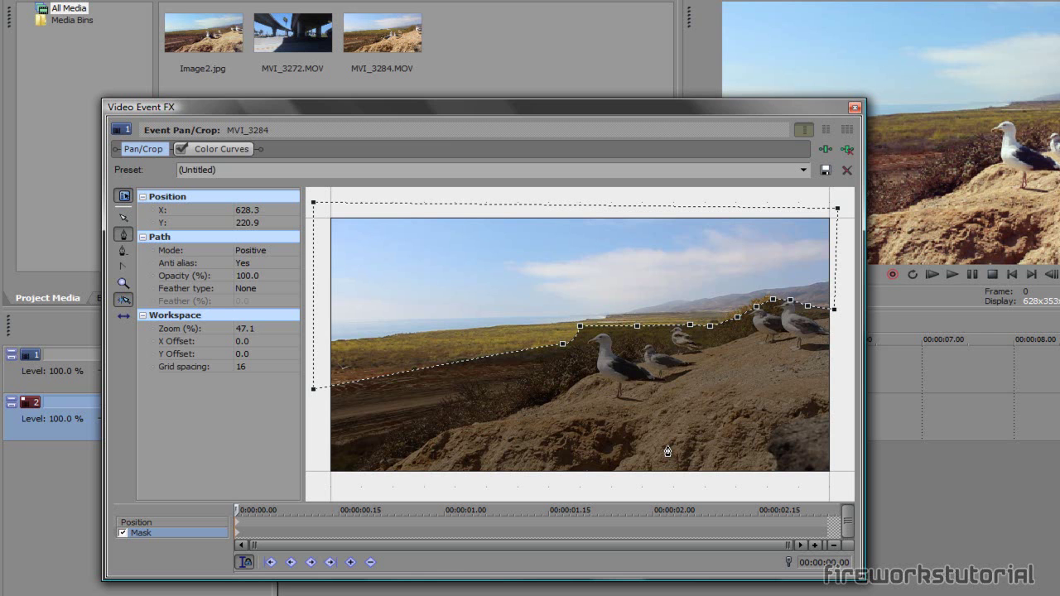
left_click(854, 108)
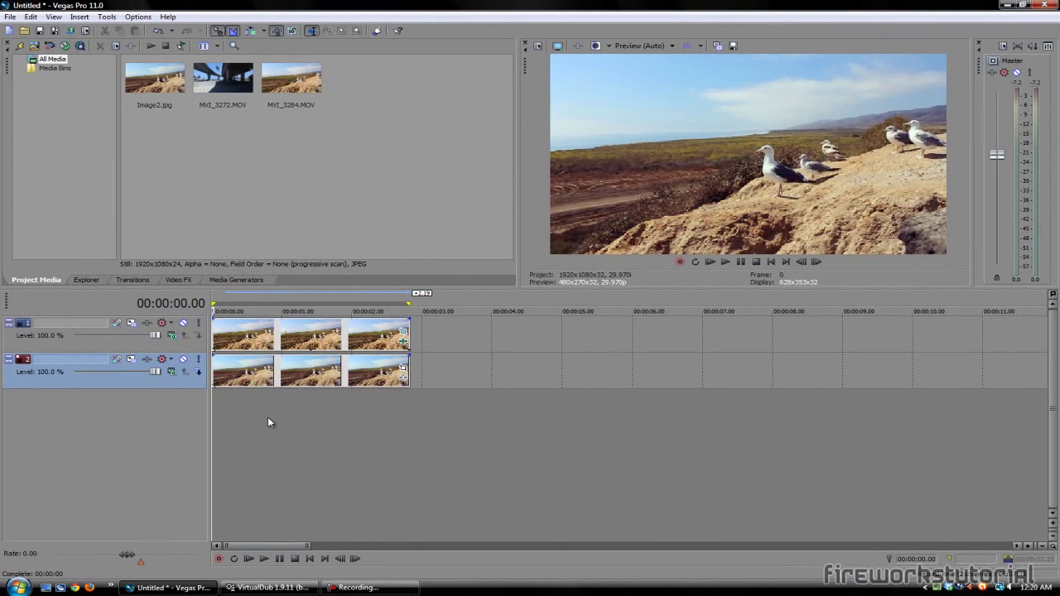
key("space")
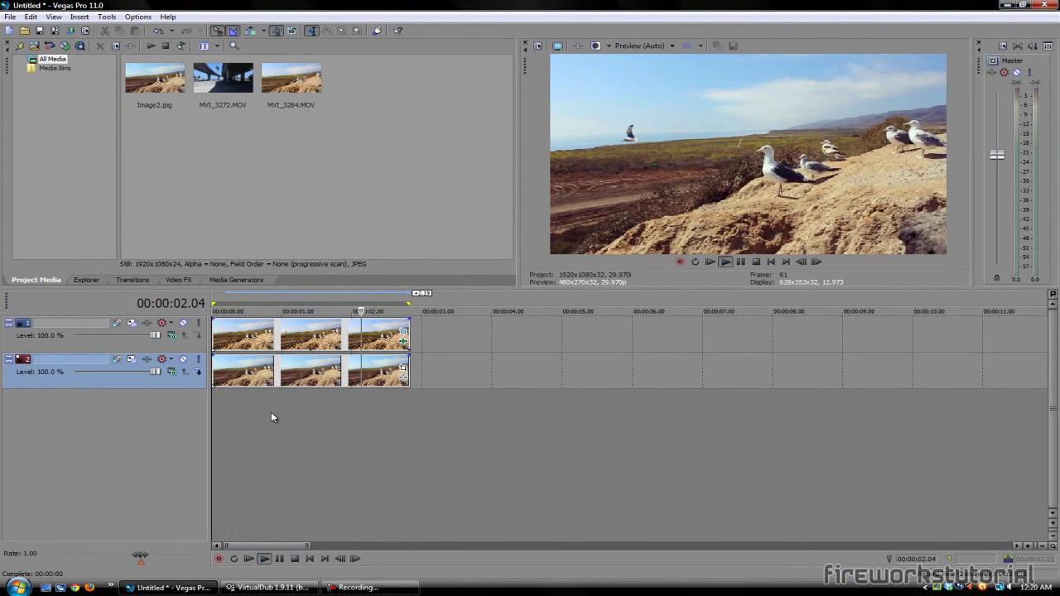
key("space")
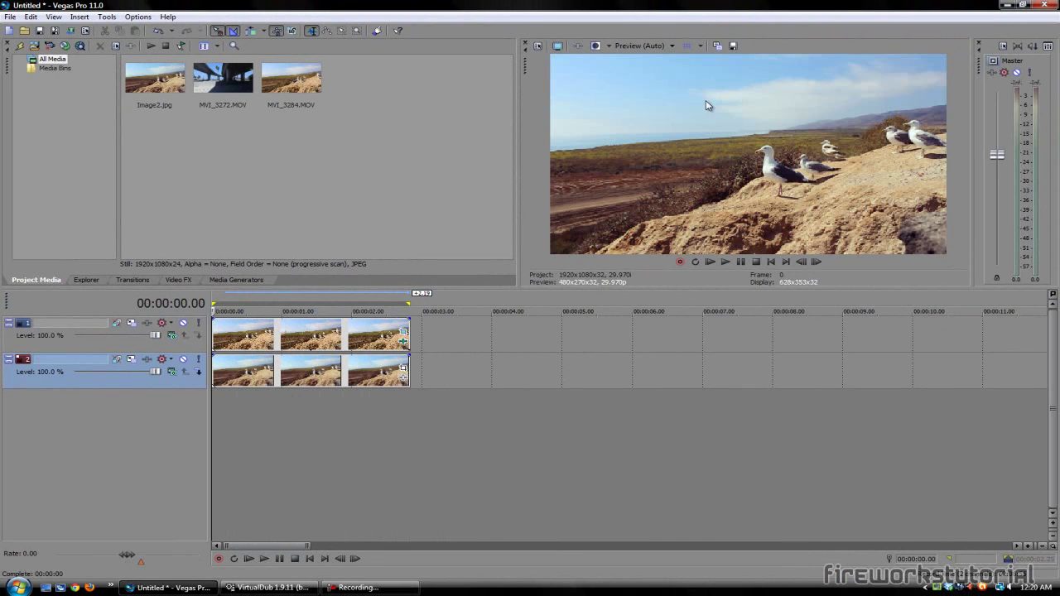
key("space")
key("space")
key("space")
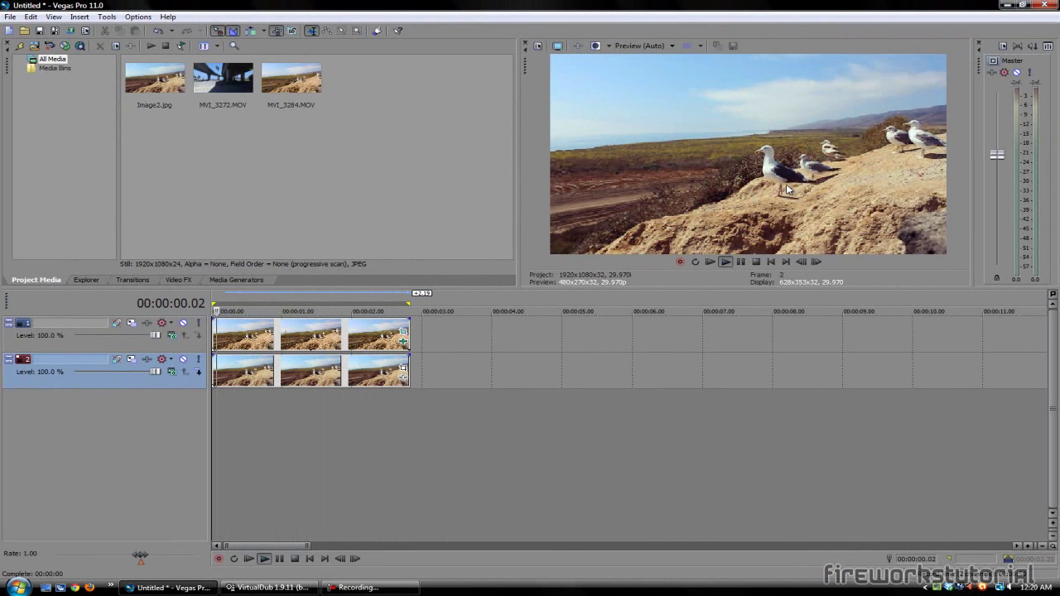
key("space")
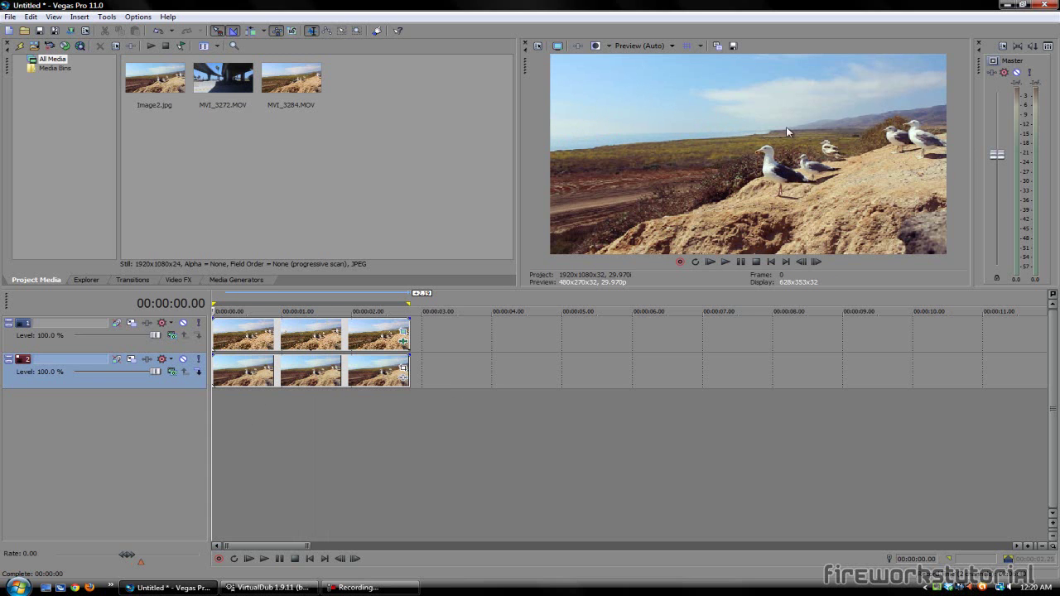
Step: Select track 2's clips and slide them later to about 1.15 seconds
left_click(342, 377)
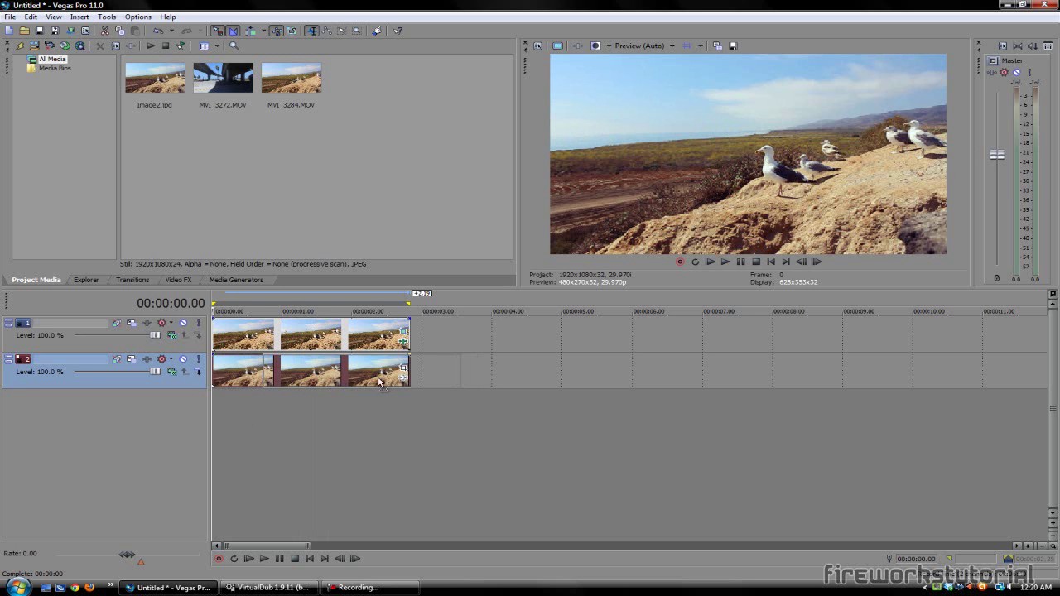
right_click(285, 379)
left_click(262, 379)
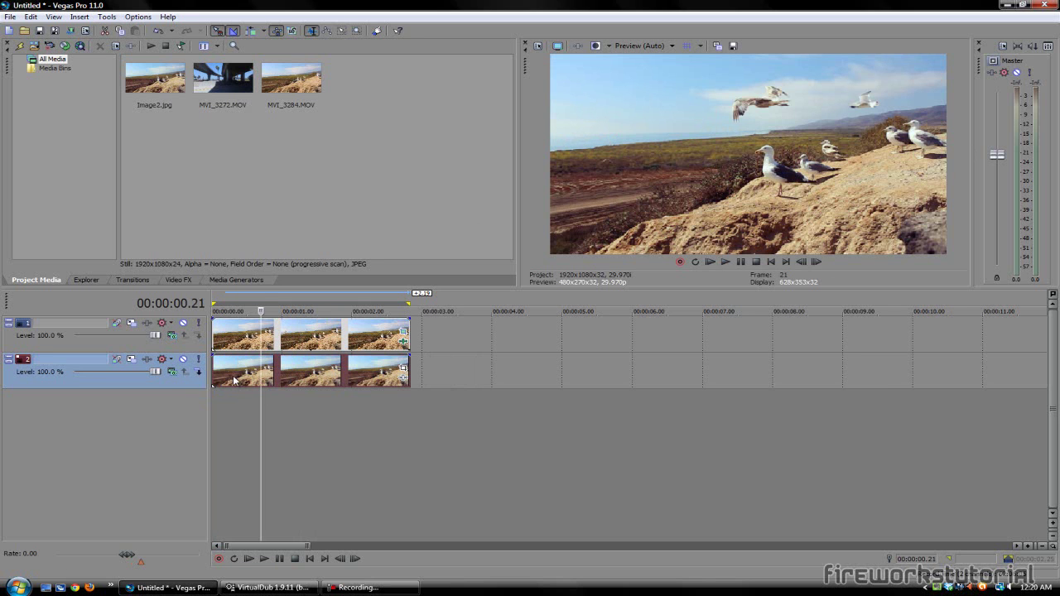
left_click_drag(235, 377, 342, 377)
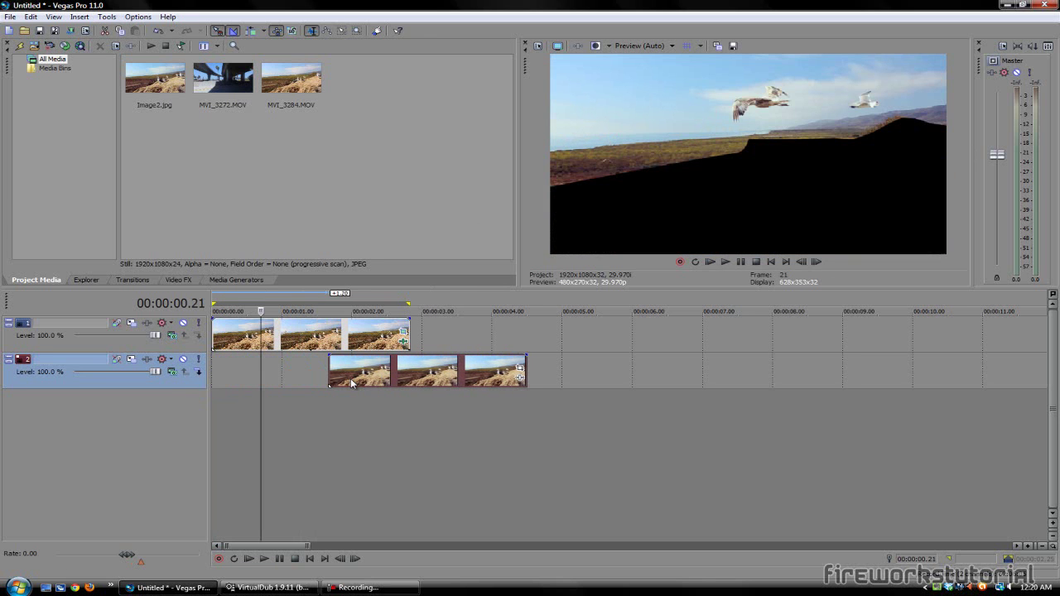
left_click(225, 385)
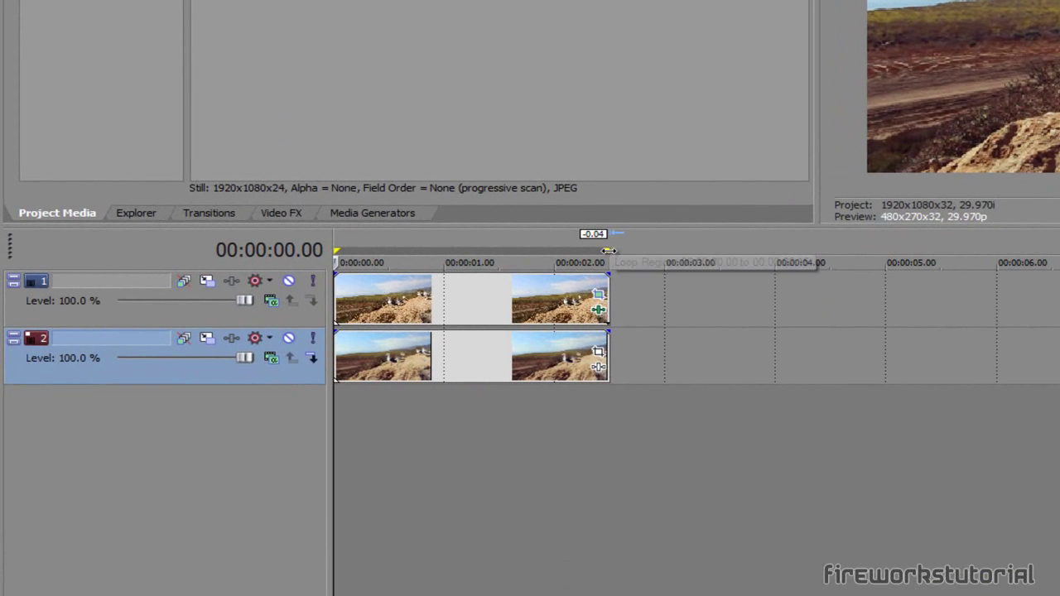
Step: Stretch the loop region's end to the end of the clips, with the playhead near 1.23 s
left_click_drag(383, 307, 361, 304)
left_click_drag(567, 250, 608, 250)
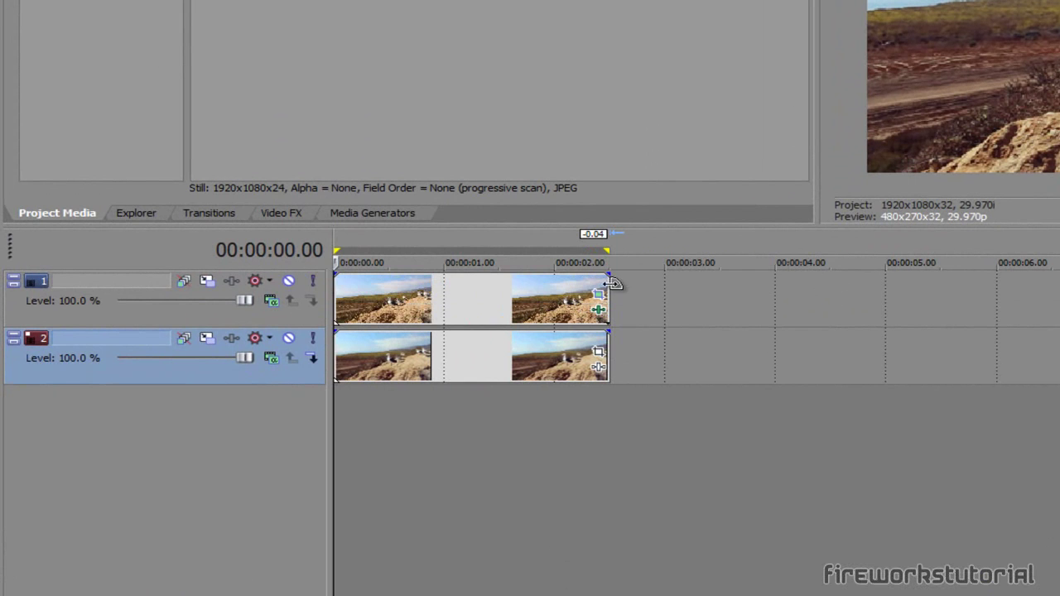
left_click_drag(611, 257, 439, 251)
left_click(442, 305)
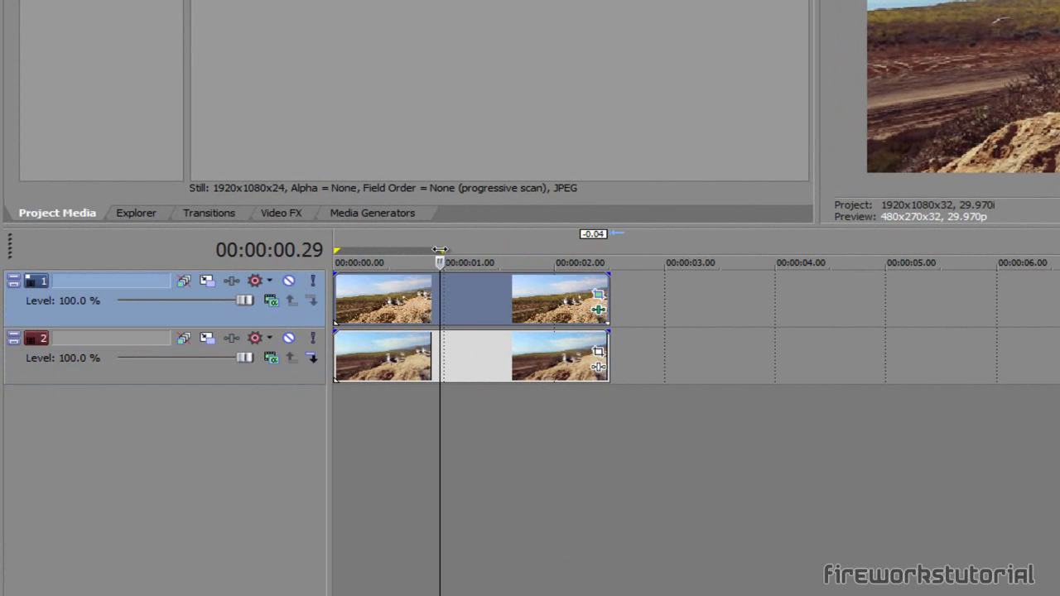
left_click_drag(440, 250, 609, 249)
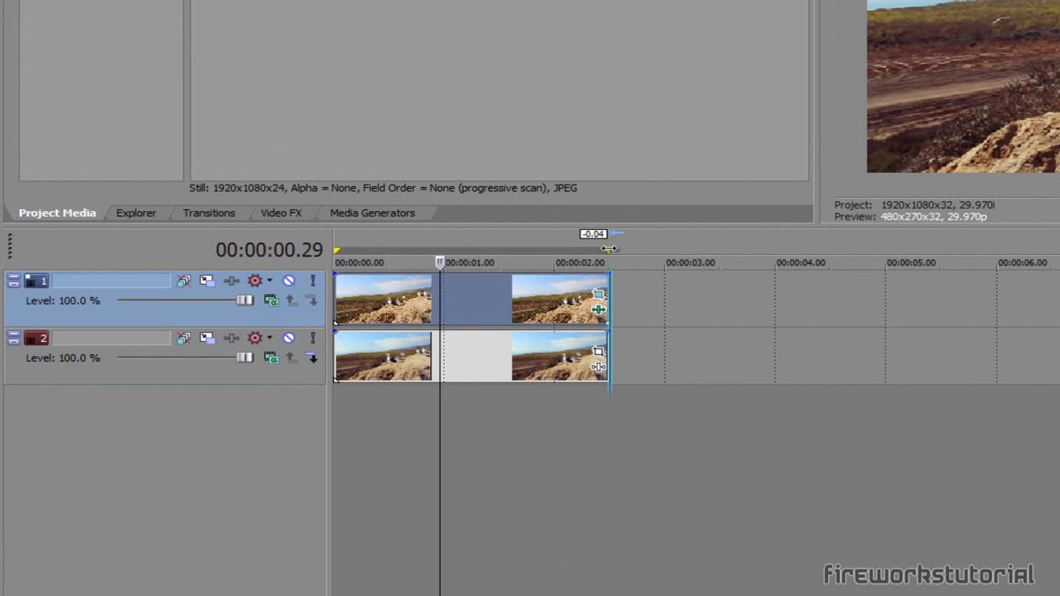
left_click(418, 448)
left_click(528, 461)
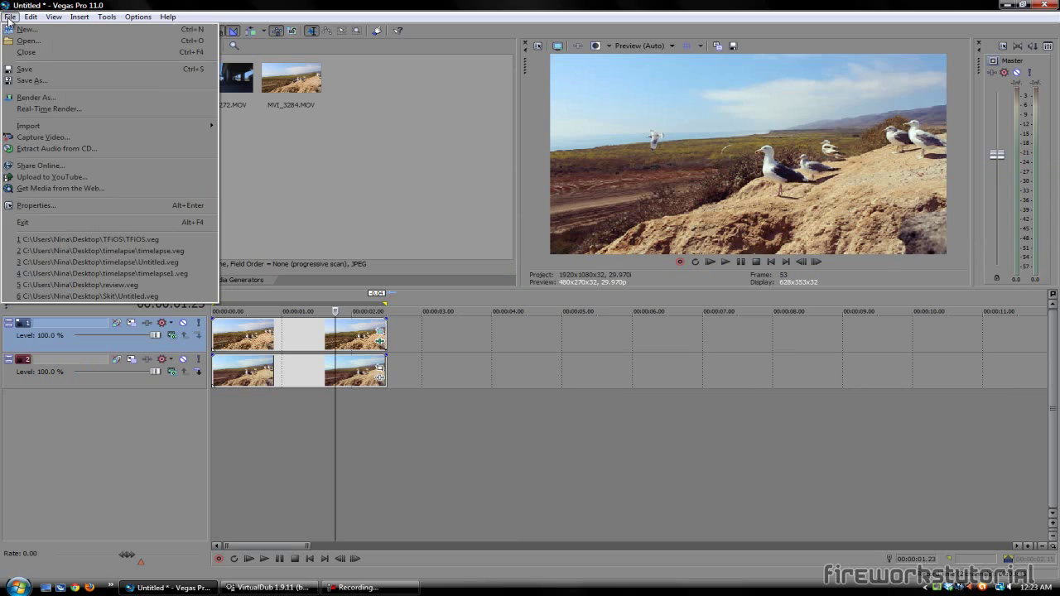
Step: Render the loop region out to the video file cinemagraph.avi
left_click(10, 18)
left_click(9, 17)
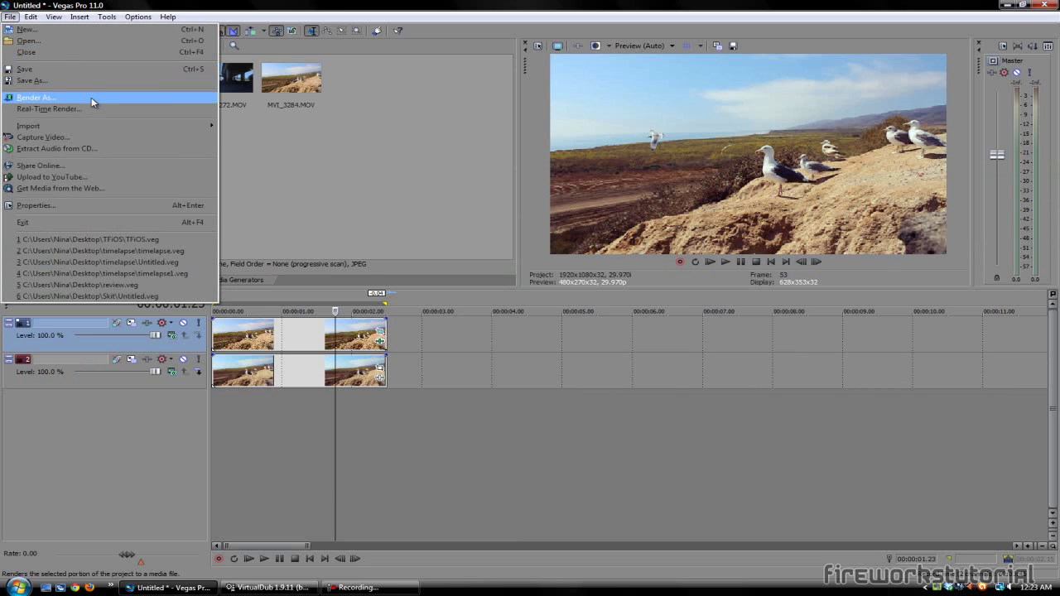
left_click(91, 98)
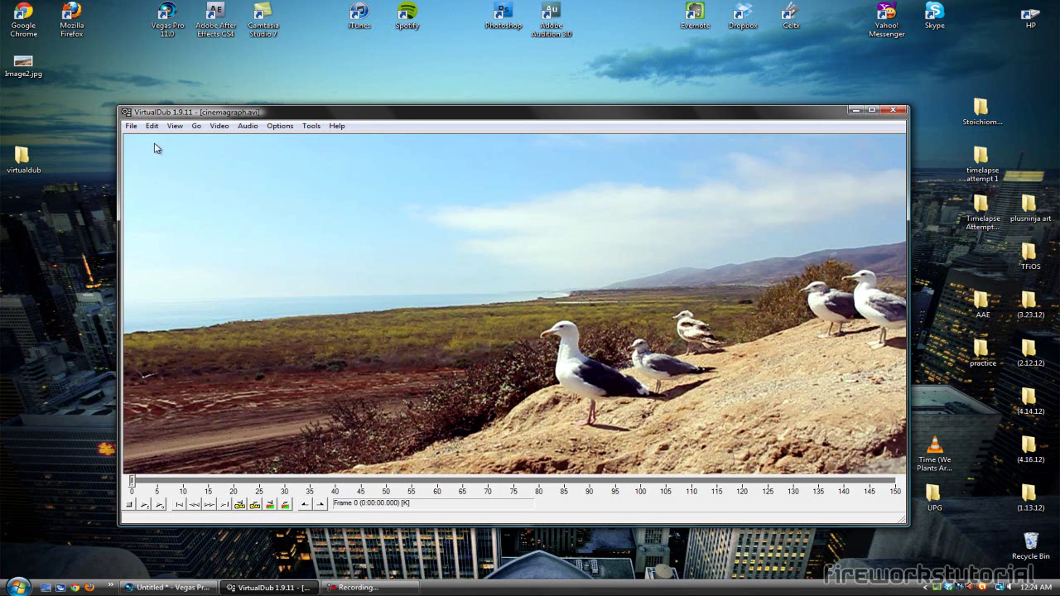
Step: Export cinemagraph.gif as an infinitely looping animated GIF, then open the virtualdub folder
left_click(133, 129)
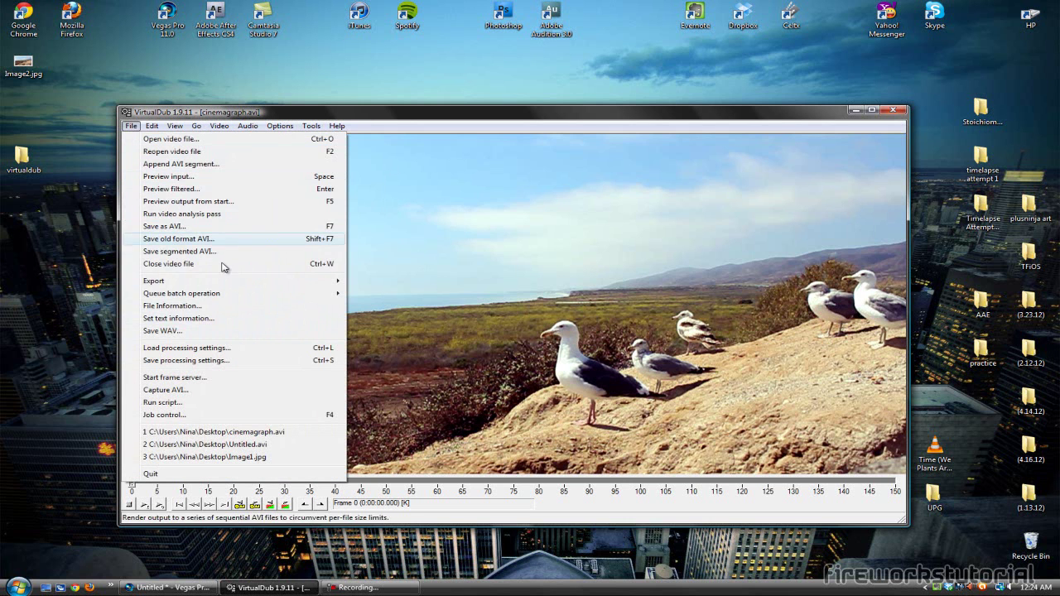
mouse_move(220, 283)
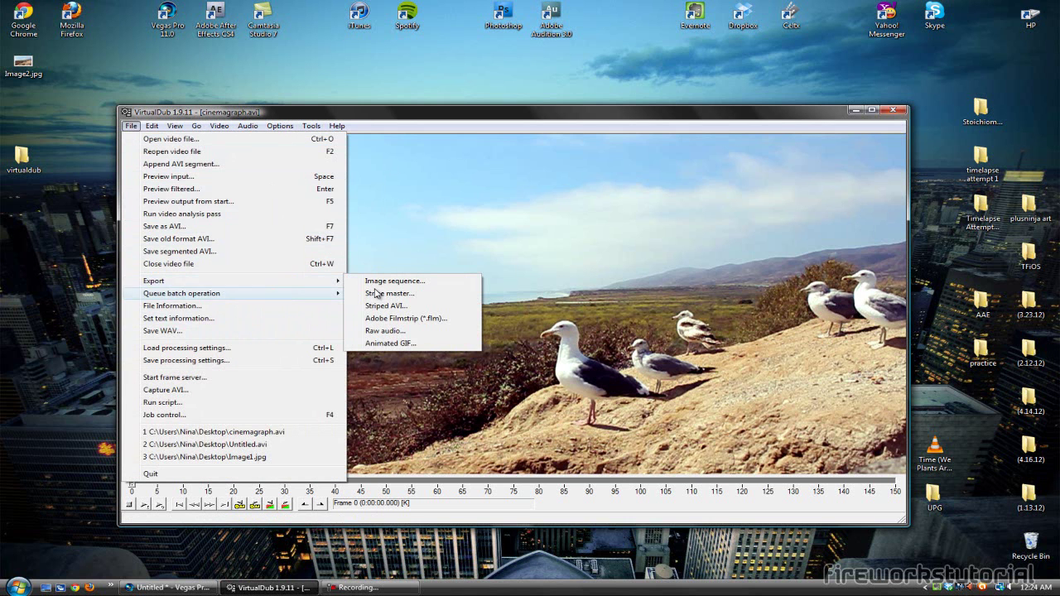
left_click(394, 346)
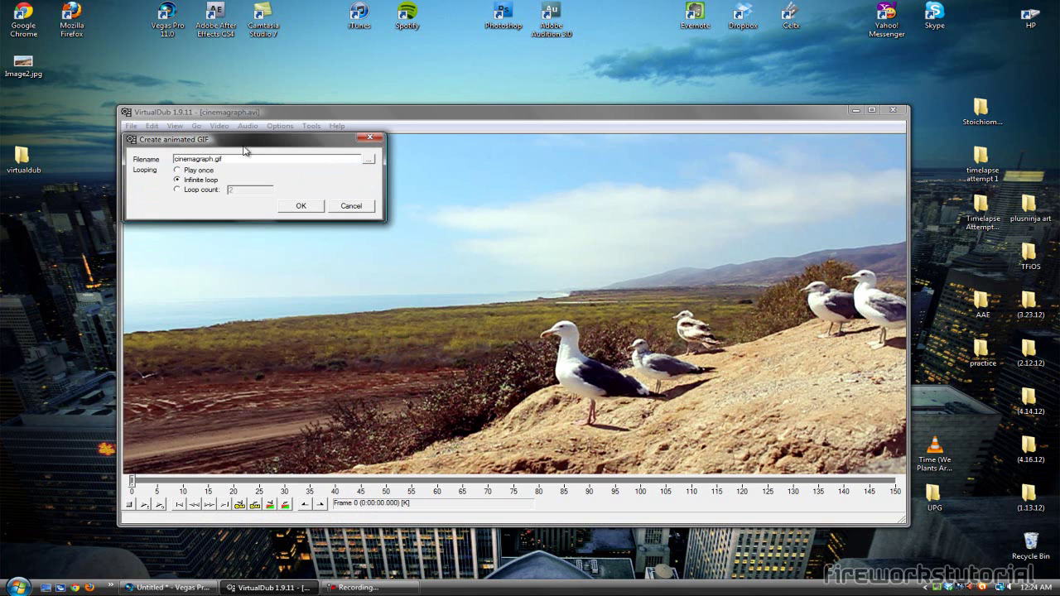
left_click_drag(245, 150, 526, 207)
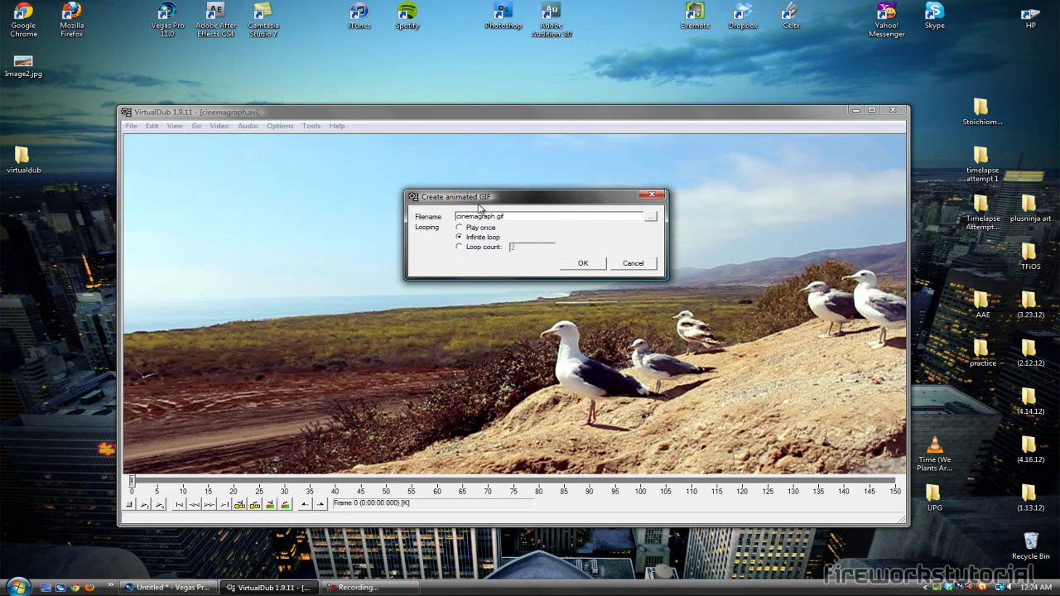
left_click(584, 263)
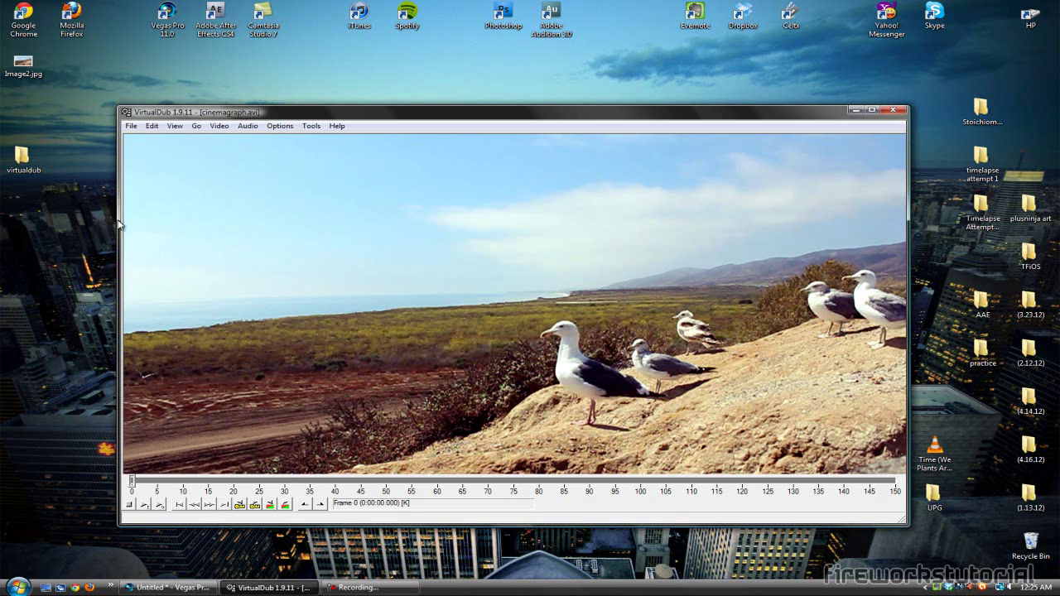
double_click(23, 161)
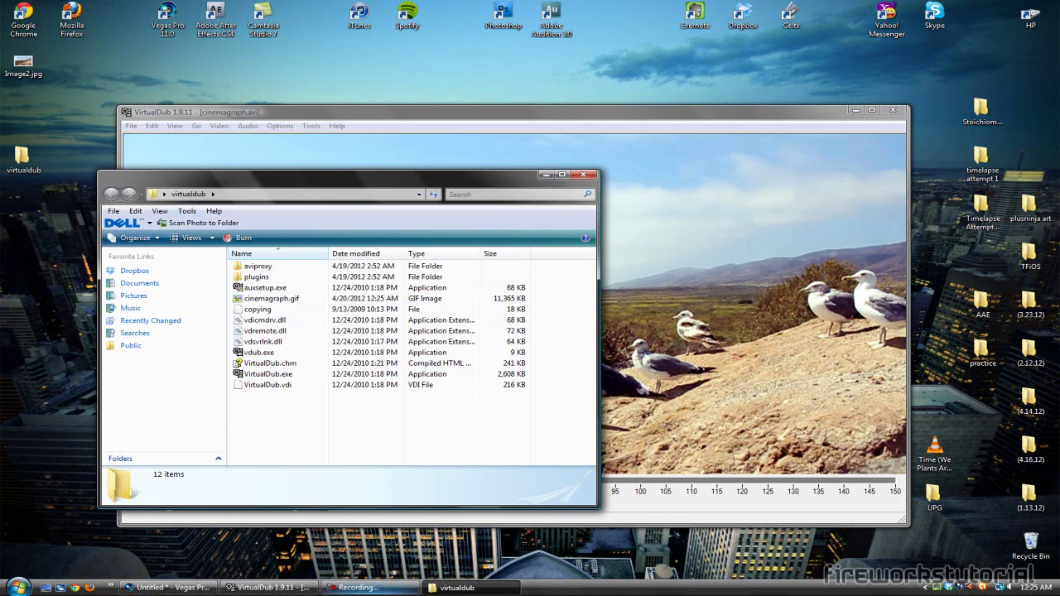
left_click_drag(73, 588, 75, 588)
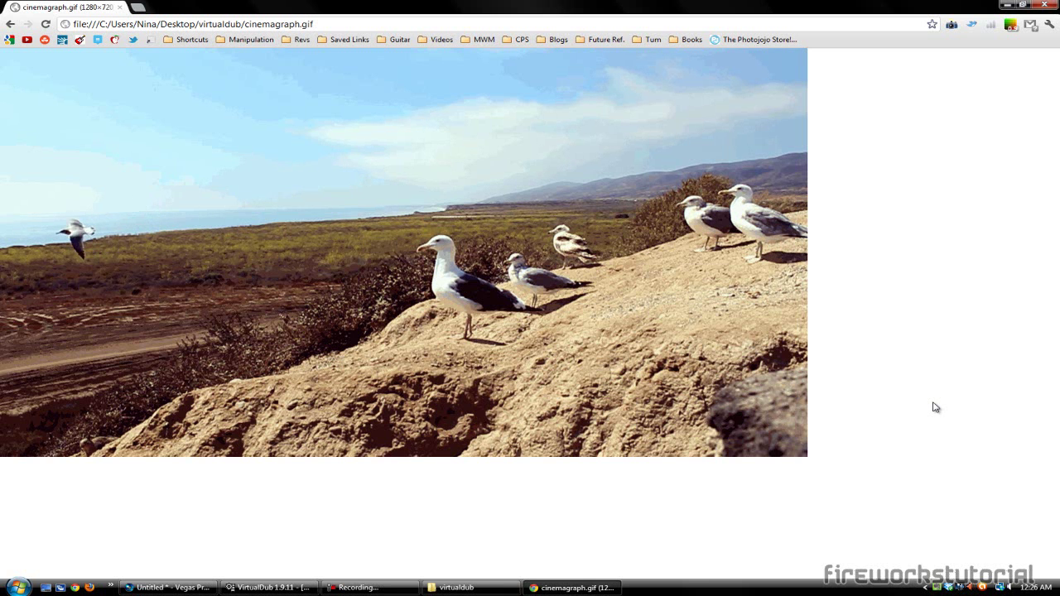